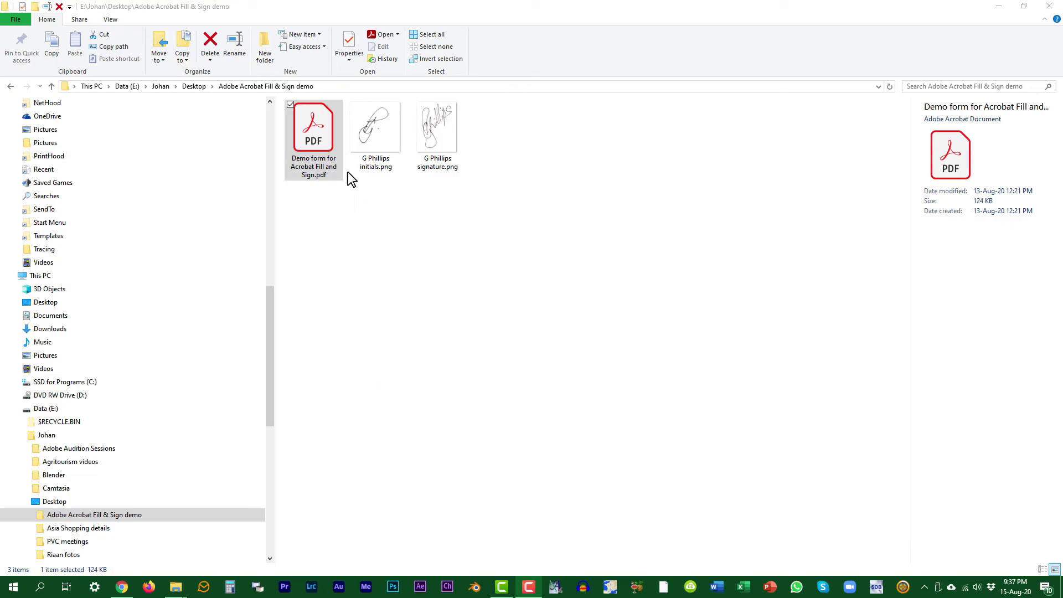
# Open 'Demo form for Acrobat Fill and Sign.pdf' from File Explorer in Acrobat Reader.
pyautogui.click(321, 141)
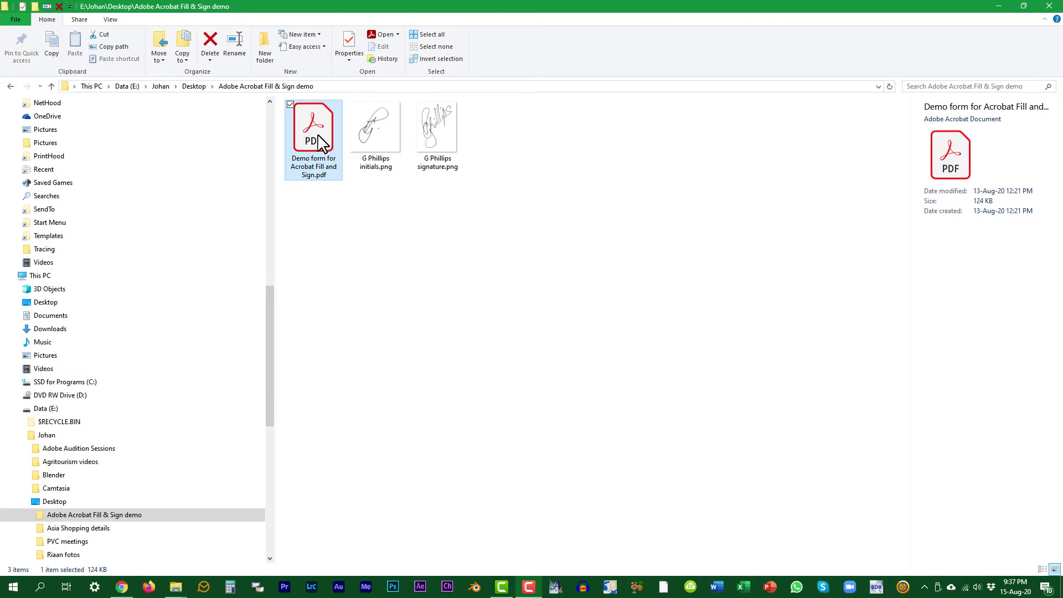
pyautogui.rightClick(318, 136)
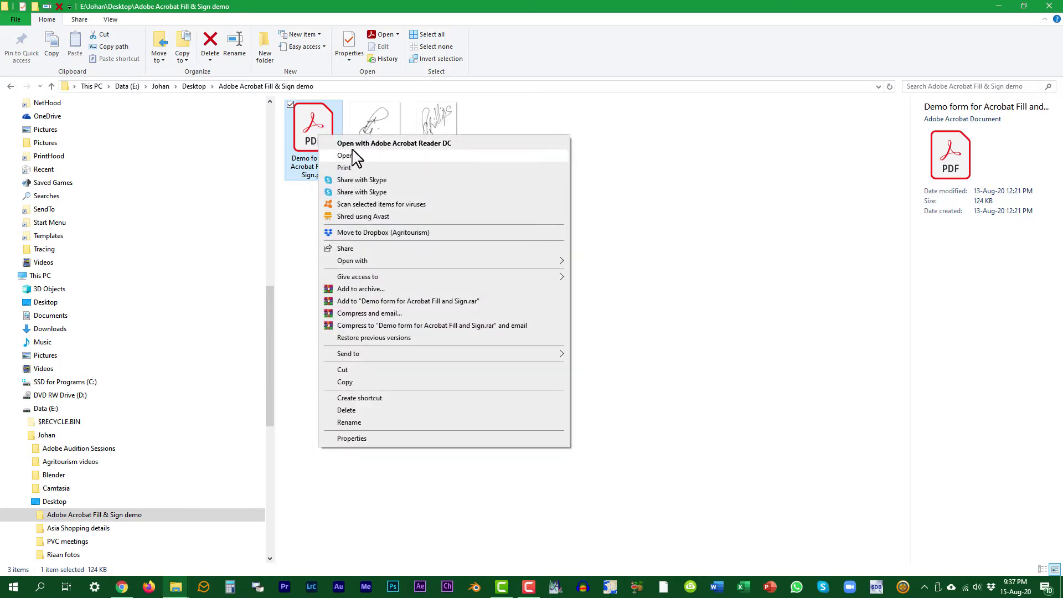
pyautogui.click(353, 155)
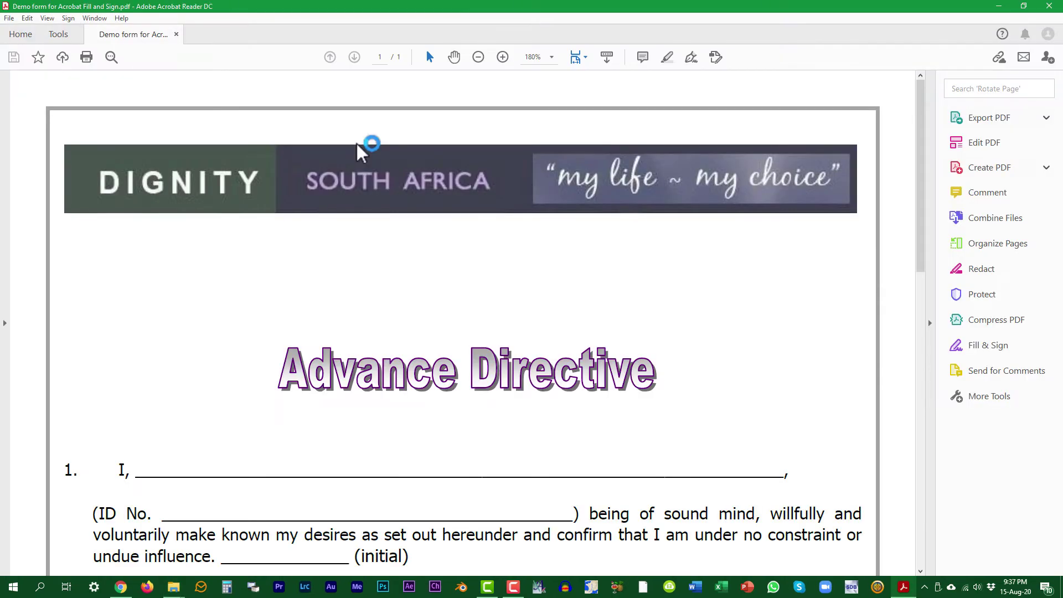
# Start Fill & Sign on the Advance Directive form, choosing to fill and sign it yourself.
pyautogui.scroll(-3, 658, 286)
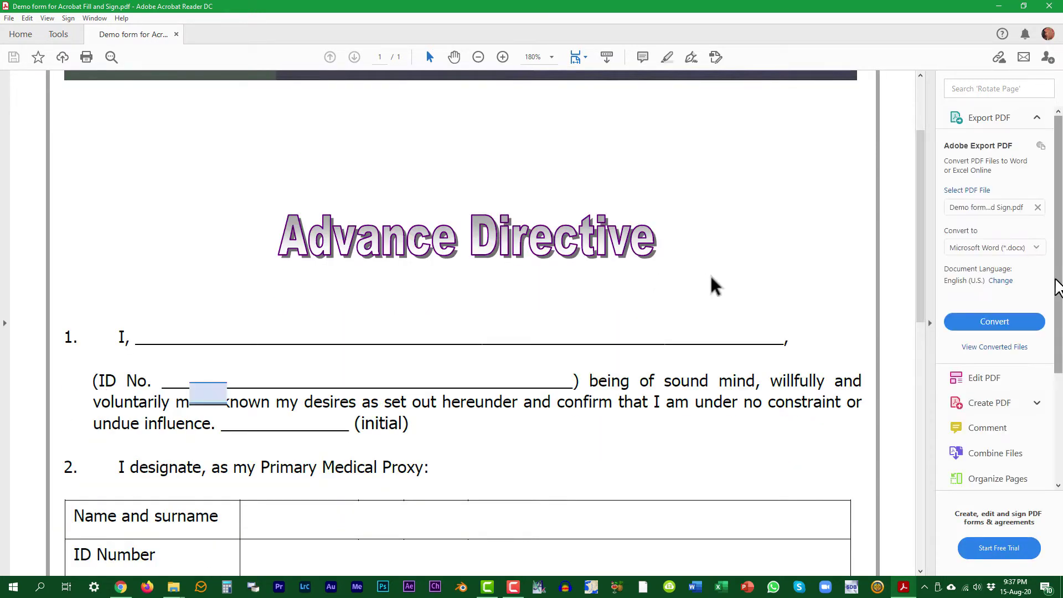
pyautogui.moveTo(1057, 285); pyautogui.dragTo(1059, 394)
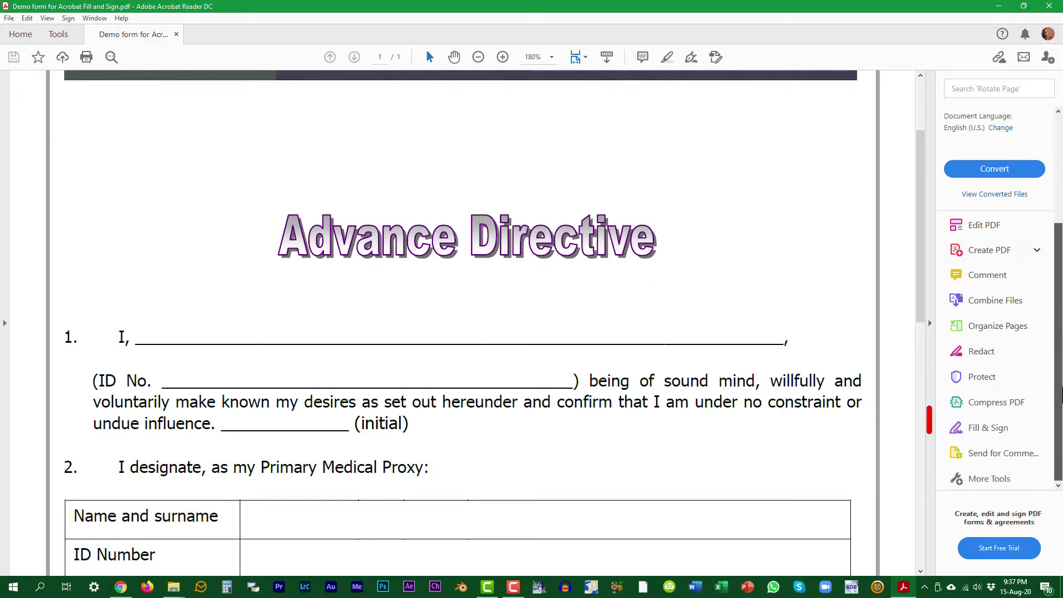
pyautogui.click(992, 432)
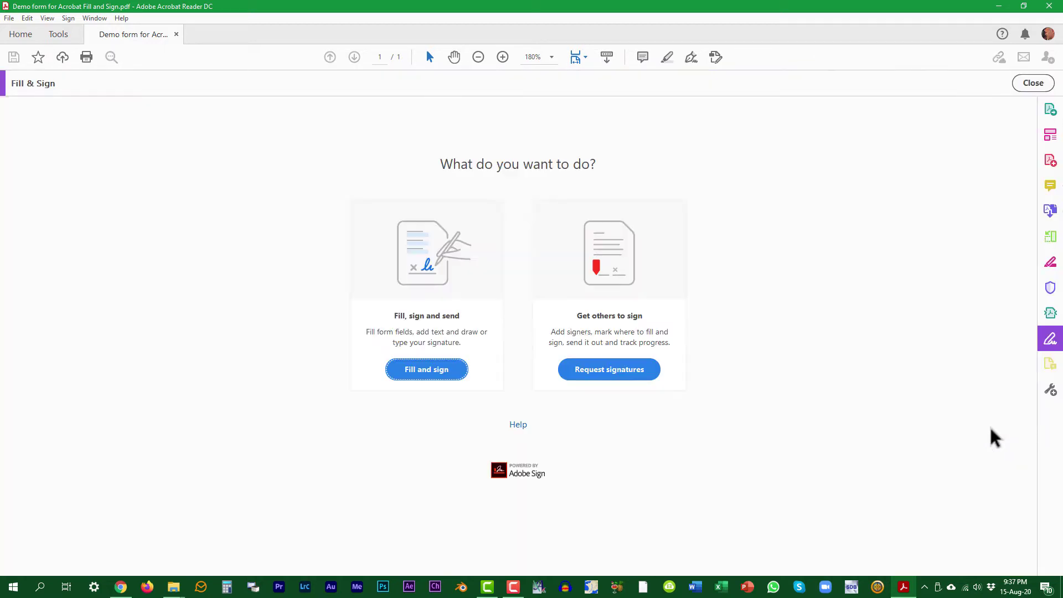
pyautogui.click(434, 375)
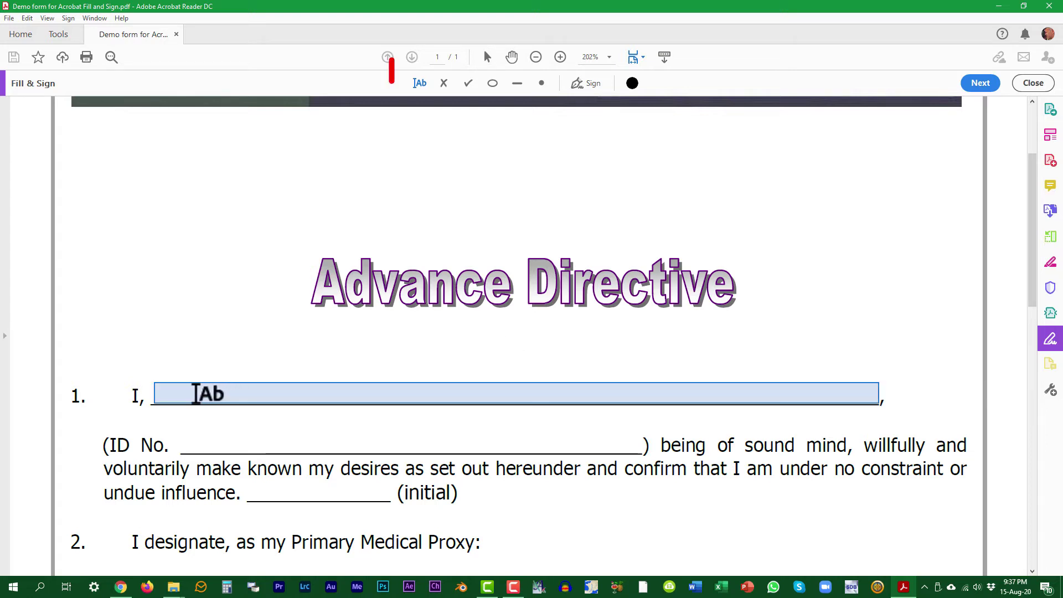
# Type the declarant's full name and ID number onto the section 1 lines.
pyautogui.click(195, 394)
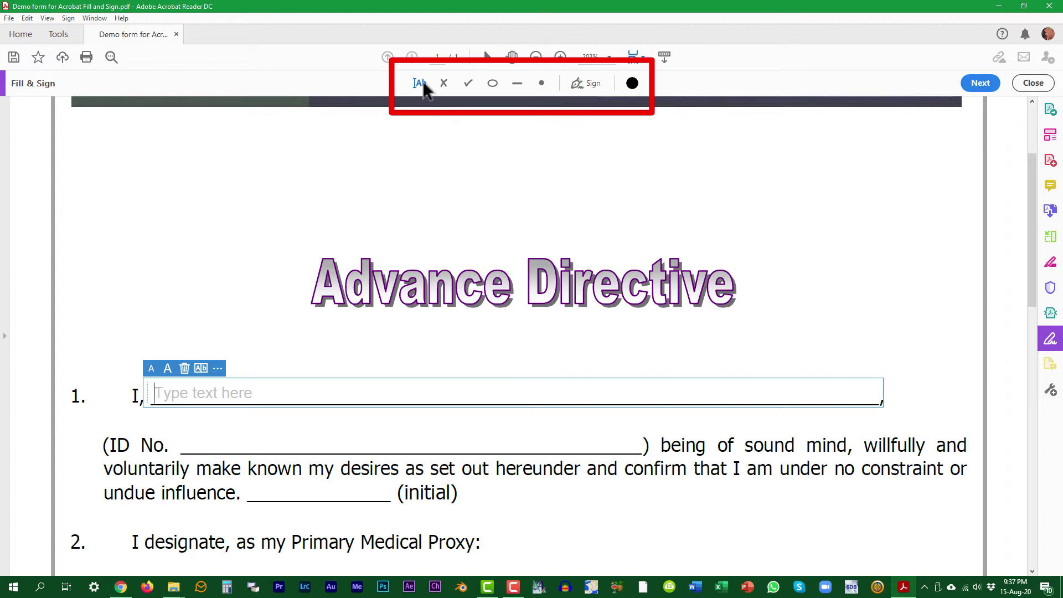
pyautogui.click(423, 81)
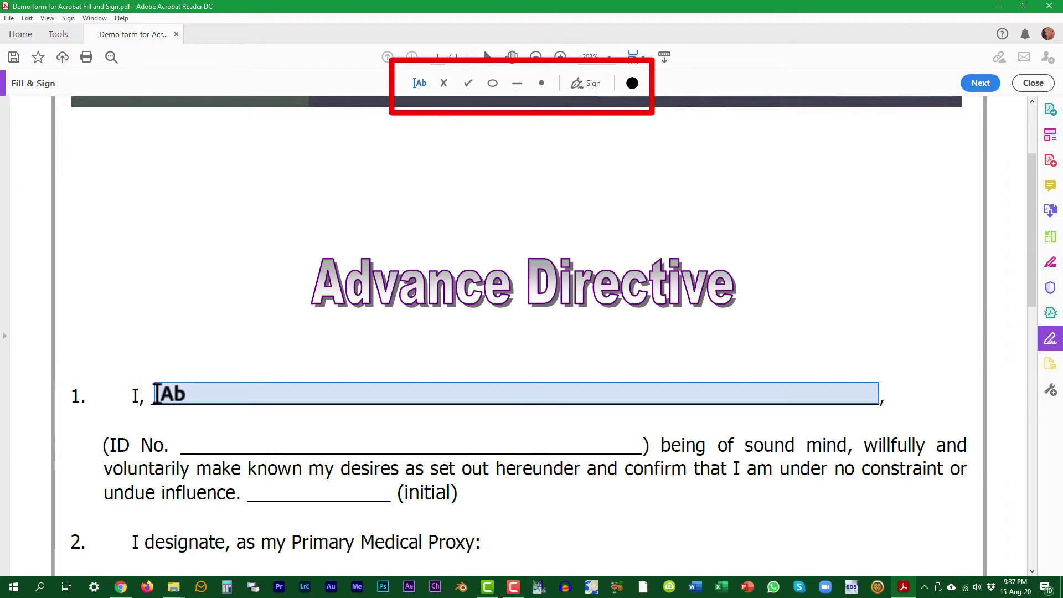
pyautogui.click(157, 394)
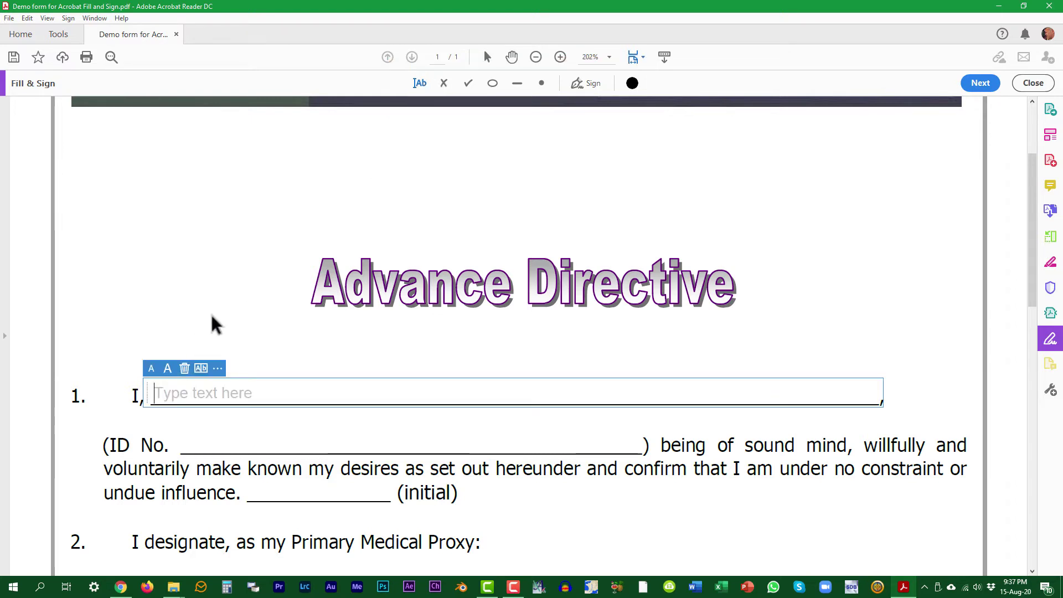
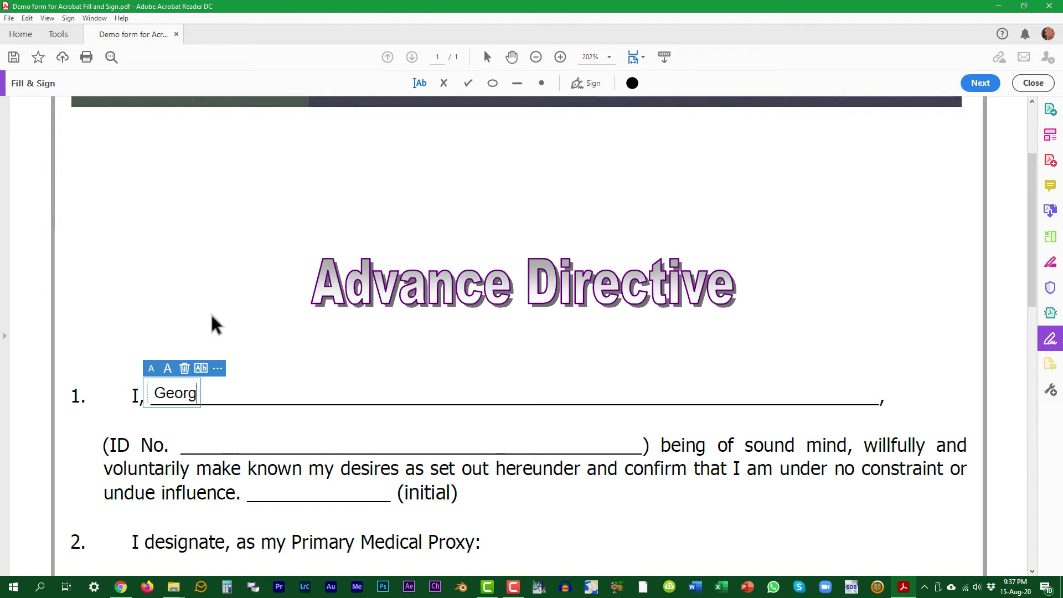
pyautogui.press('Tab')
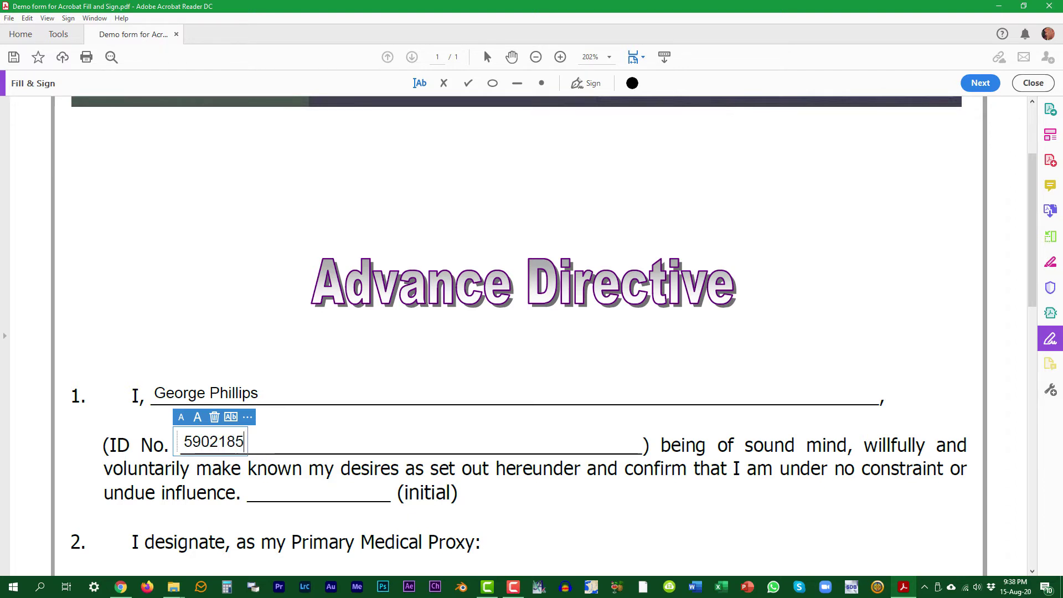
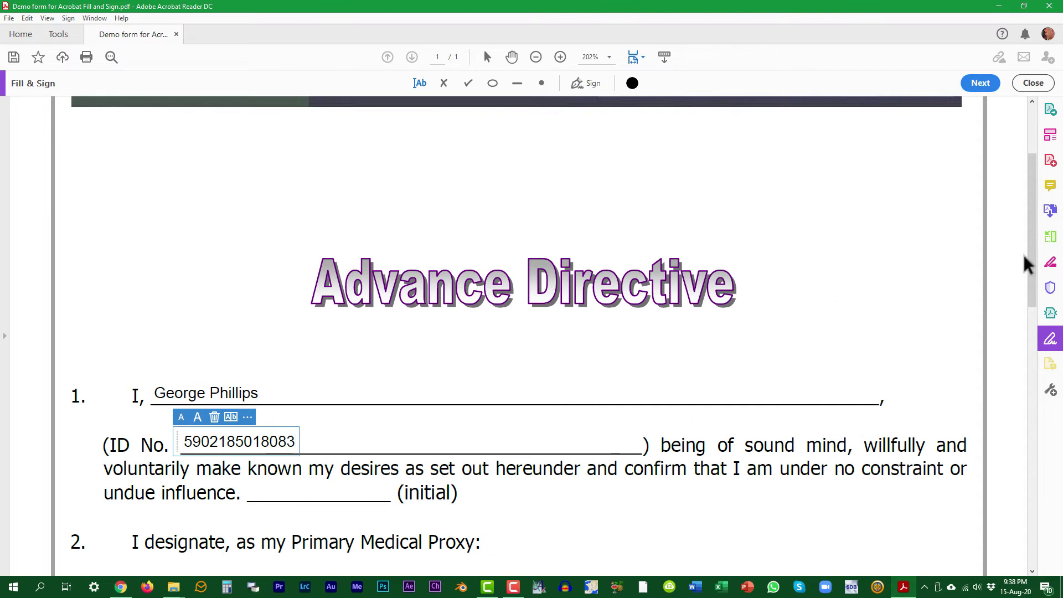
pyautogui.scroll(-5, 1025, 265)
# Enter the proxy's name, ID number, residential address and e-mail into the section 2 table.
pyautogui.press('Tab')
pyautogui.write('Dr')
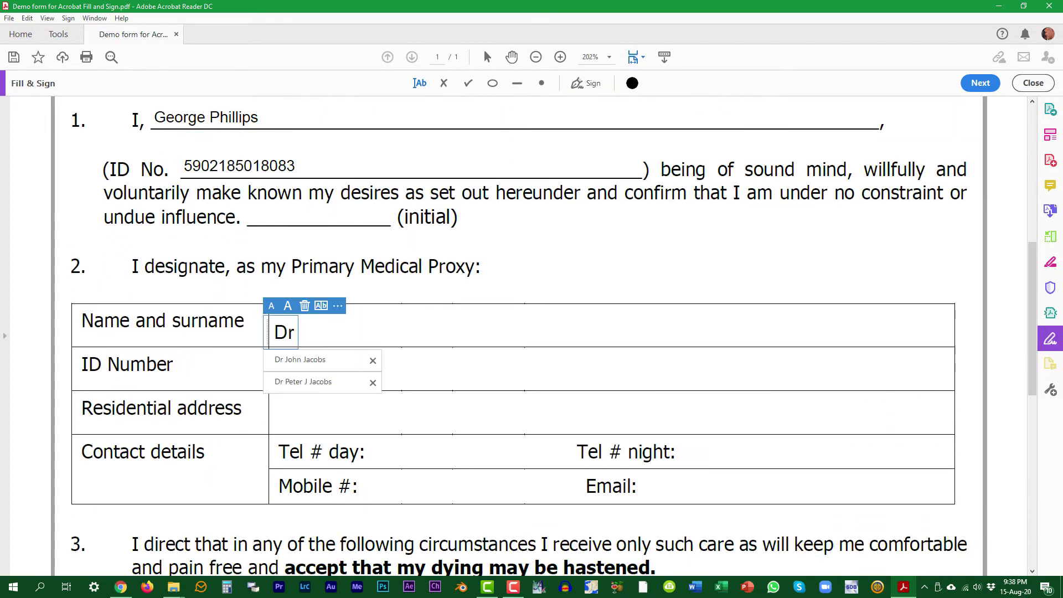
pyautogui.press('Tab')
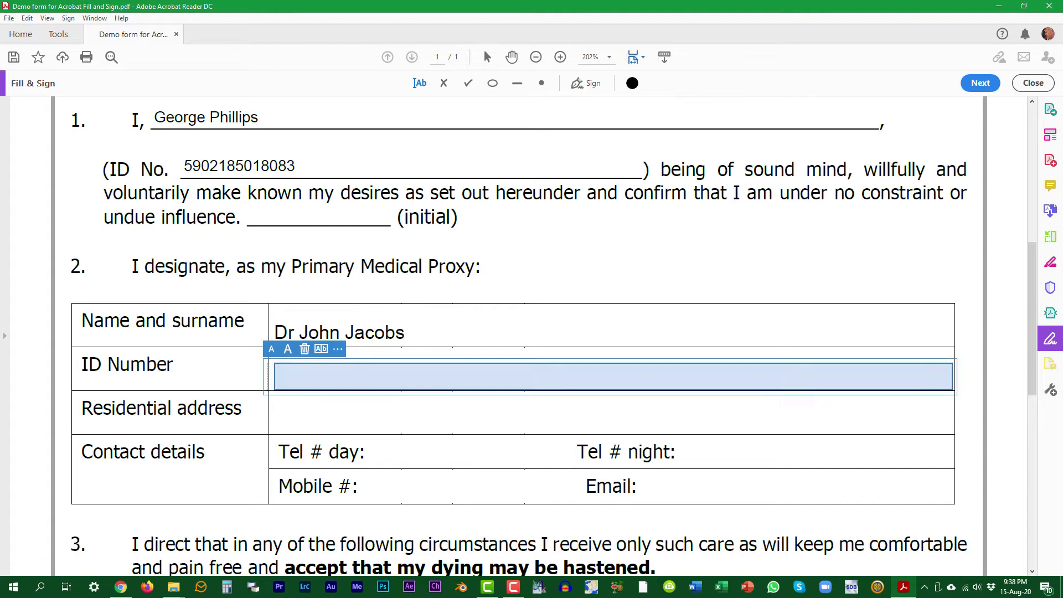
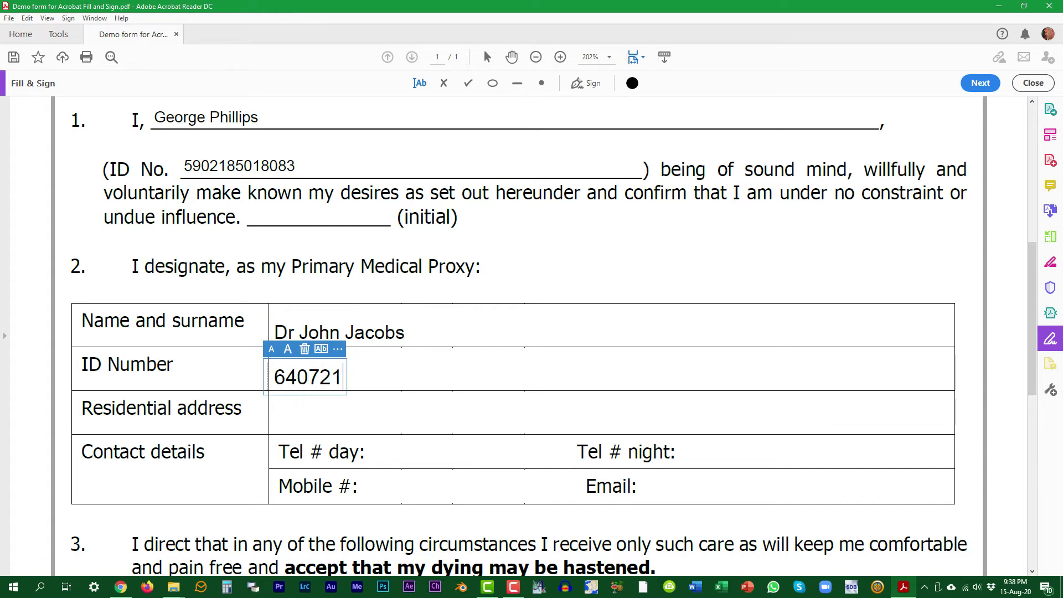
pyautogui.press('Tab')
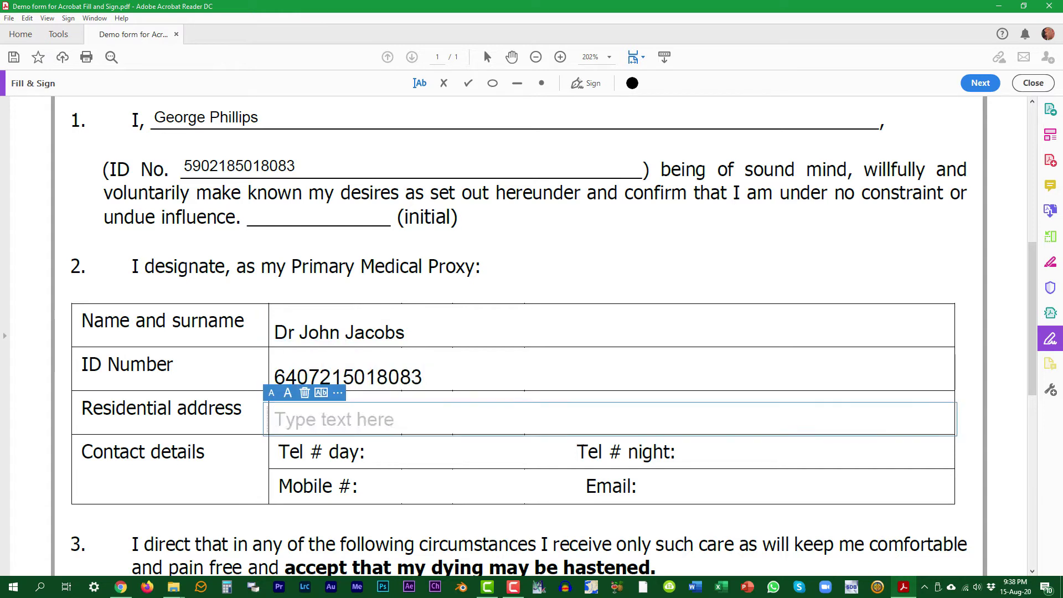
pyautogui.write('Panorama')
pyautogui.press('Tab')
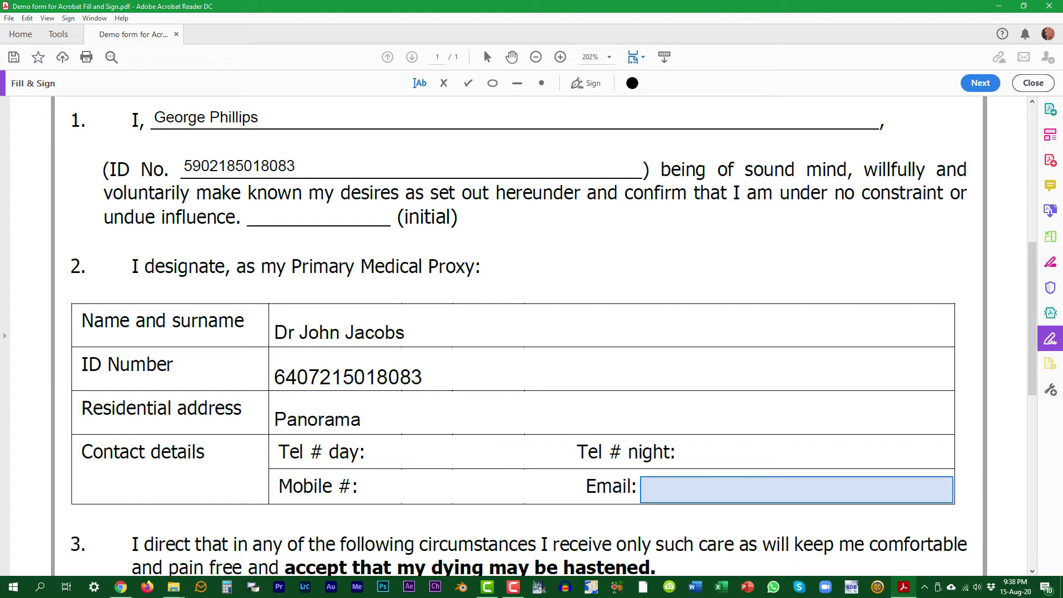
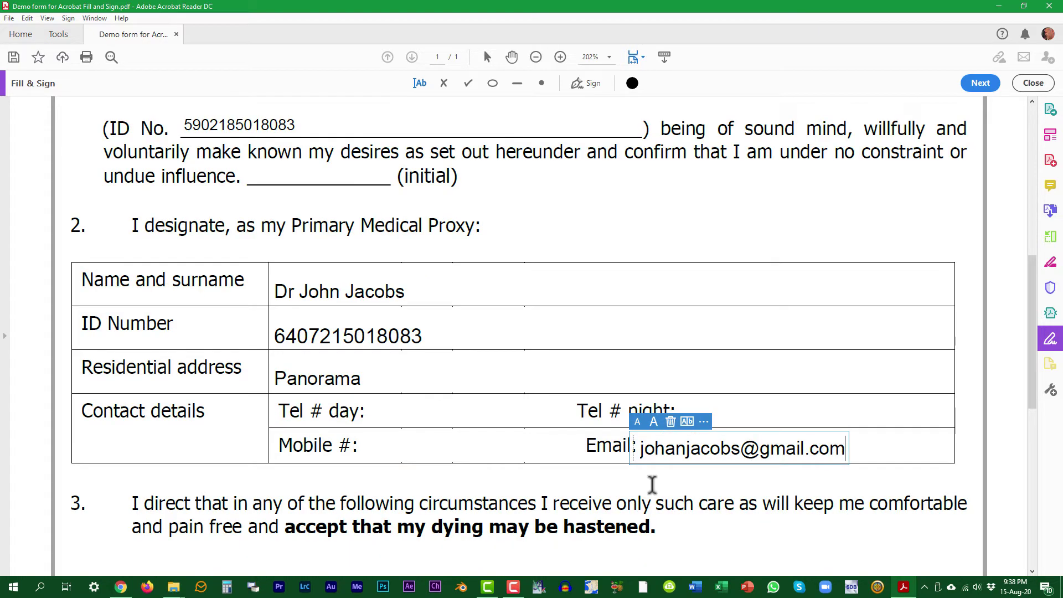
# In section 3, tick the Yes option and mark the No option with a cross.
pyautogui.scroll(-5, 1037, 315)
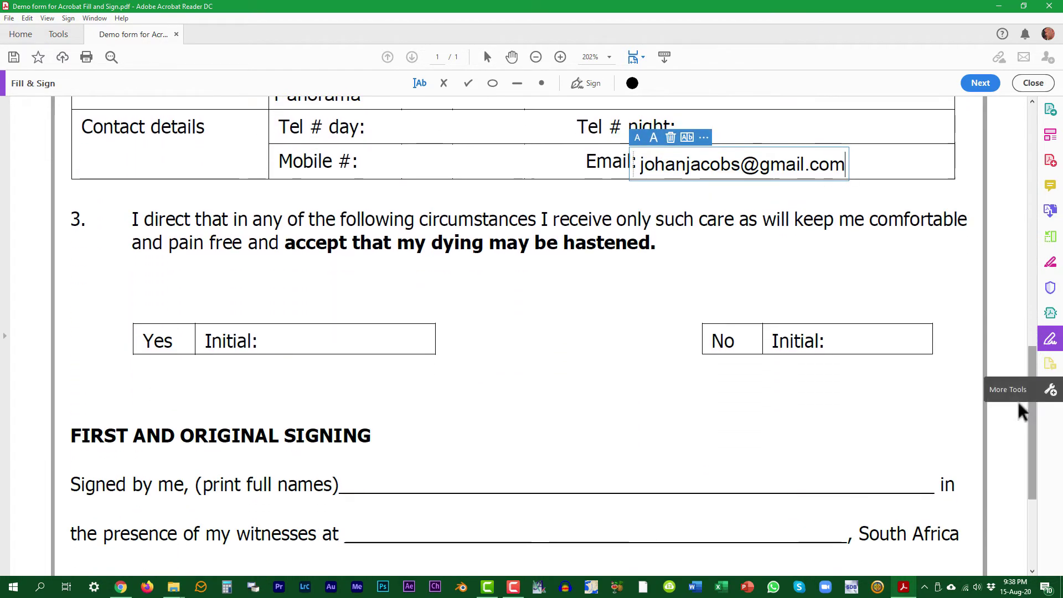
pyautogui.click(193, 372)
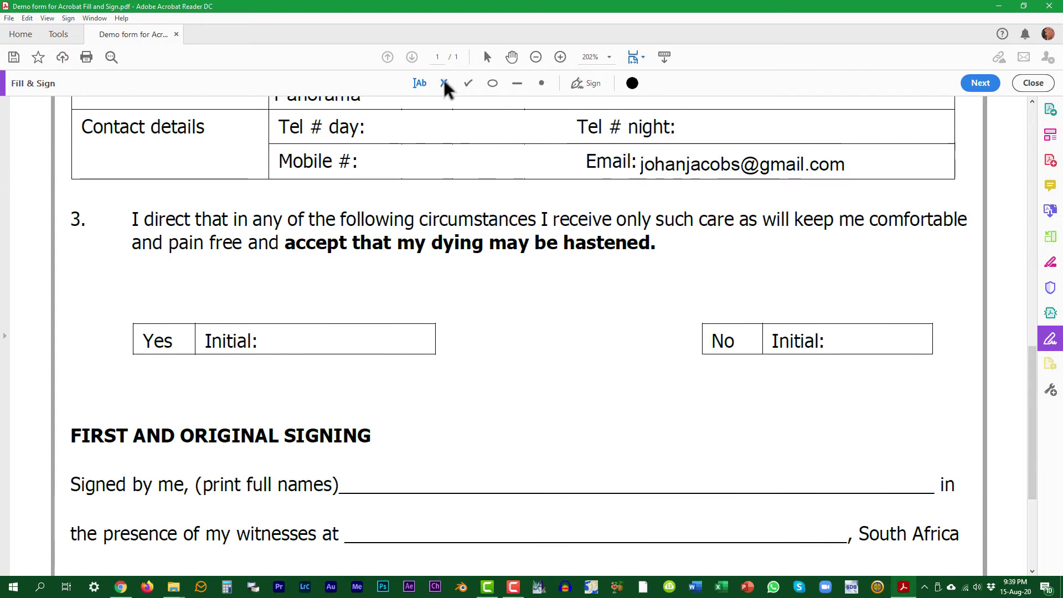
pyautogui.click(469, 83)
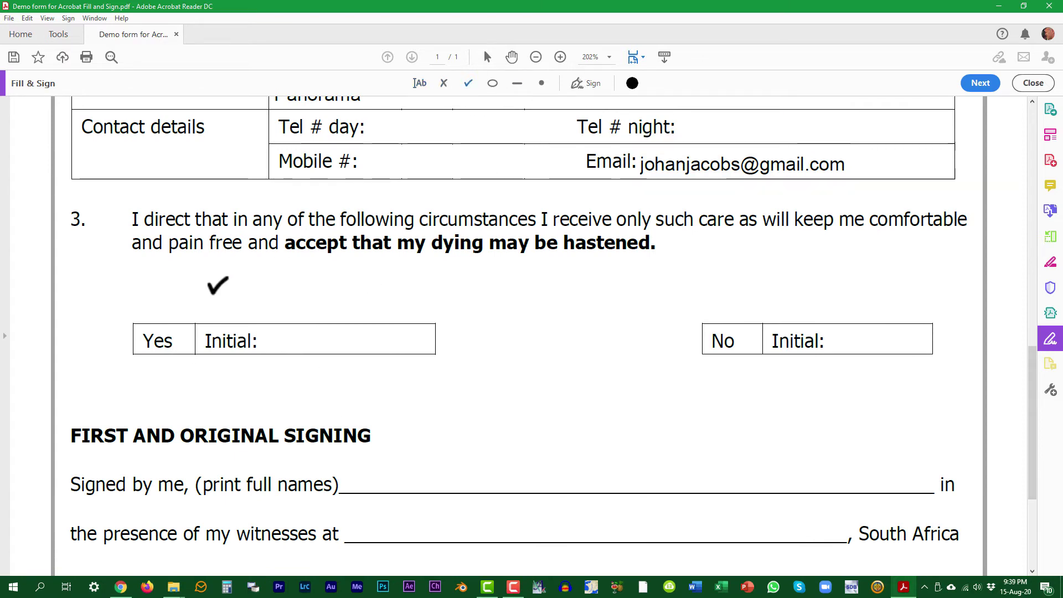
pyautogui.click(184, 336)
pyautogui.click(444, 83)
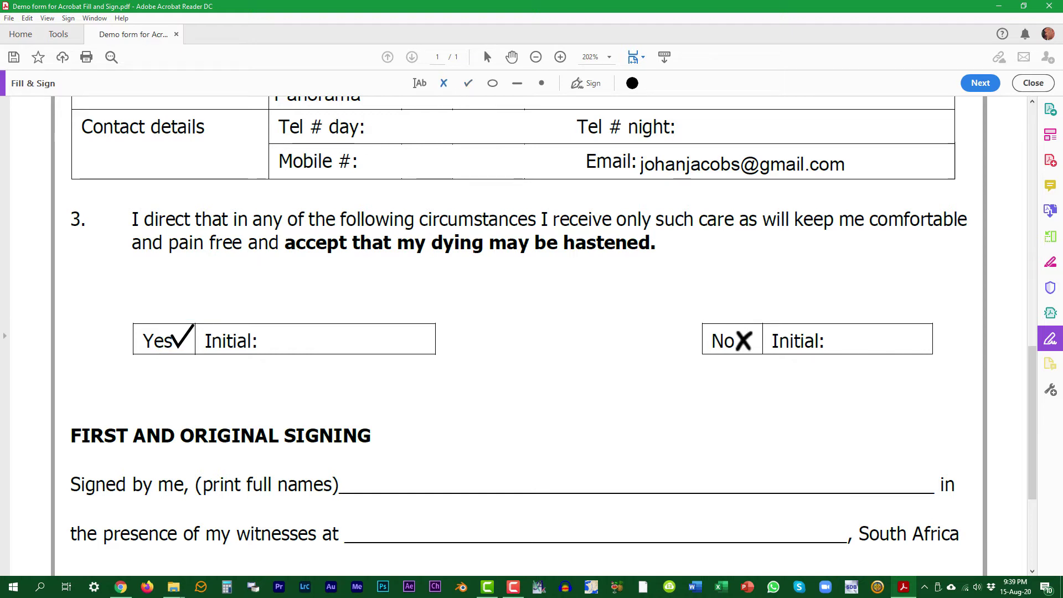
pyautogui.click(744, 340)
# Type the declarant's full name on the print-full-names line.
pyautogui.scroll(-1, 588, 384)
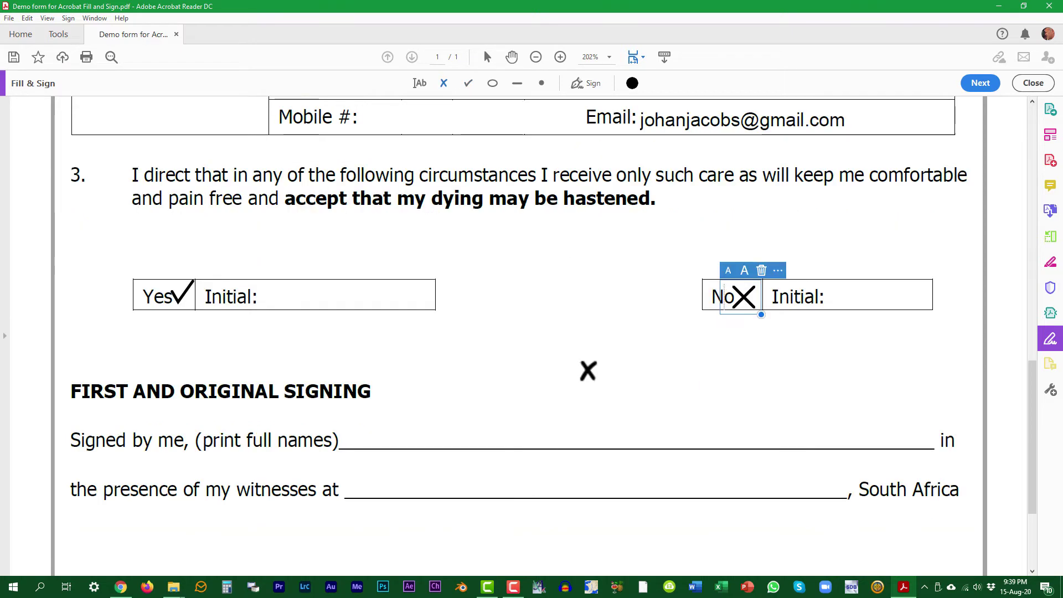
pyautogui.click(419, 83)
pyautogui.click(355, 437)
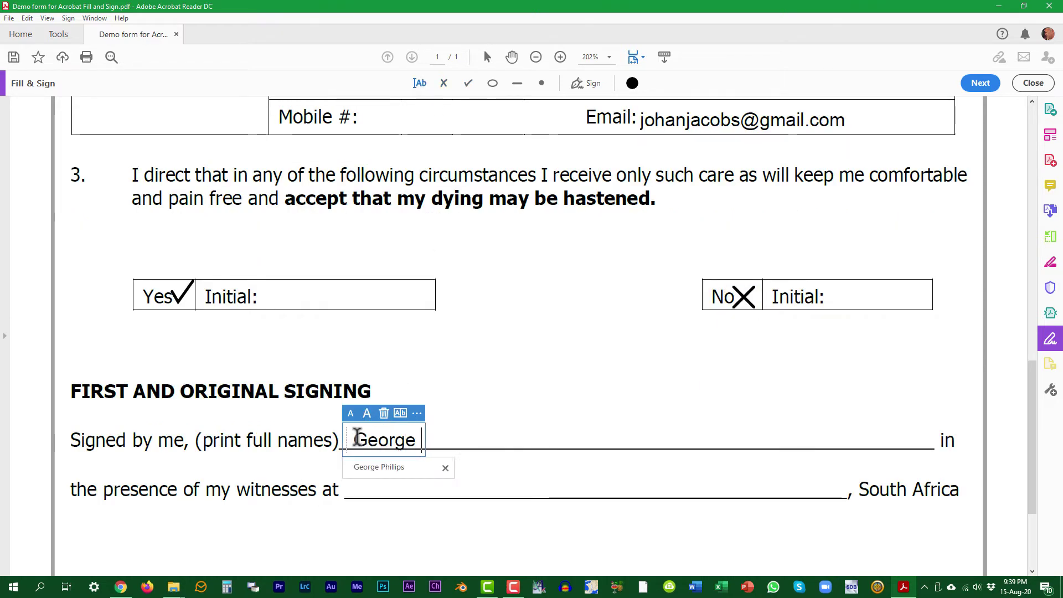
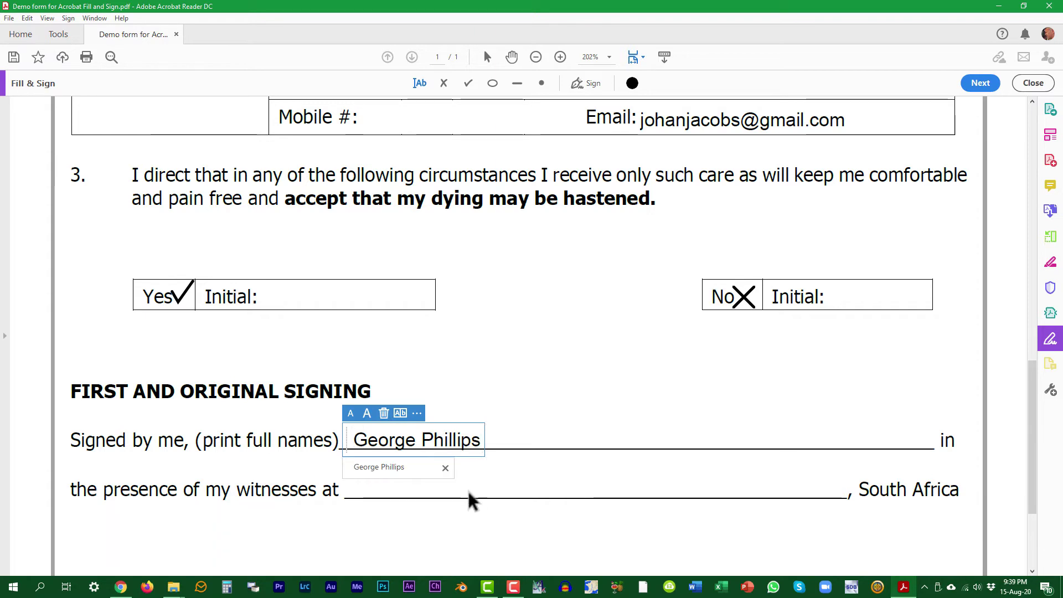
pyautogui.click(370, 489)
# Write 'Somerset West' on the witnesses line and '15 August 2020' on the Date line.
pyautogui.click(370, 488)
pyautogui.write('Somerset West')
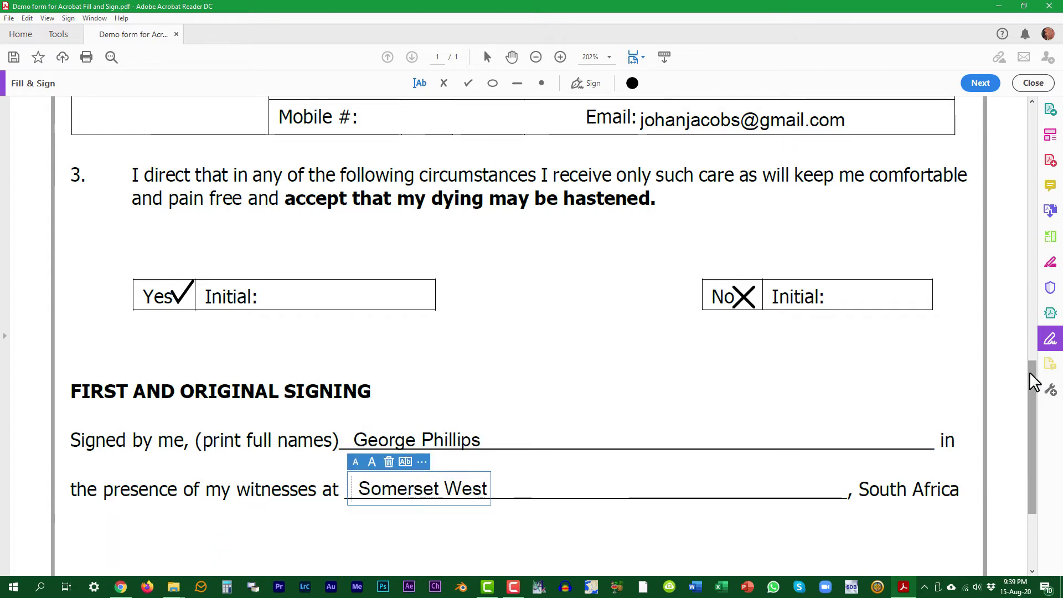
pyautogui.scroll(-3, 875, 477)
pyautogui.click(724, 422)
pyautogui.write('15 August 2020')
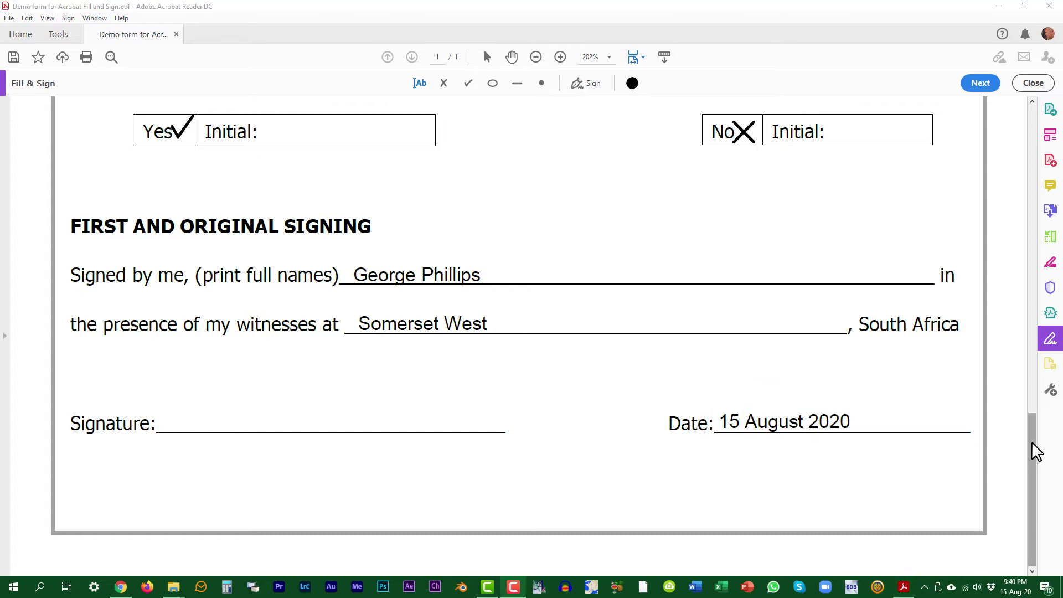
pyautogui.moveTo(1037, 452); pyautogui.dragTo(982, 260)
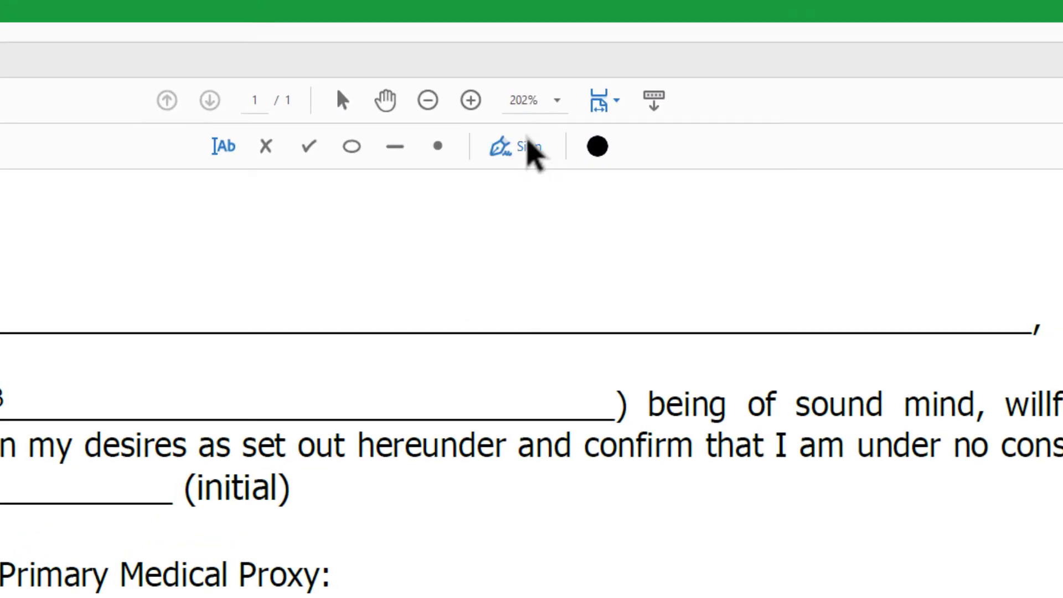
# Create the signature from the handwritten signature PNG image and apply it.
pyautogui.click(527, 151)
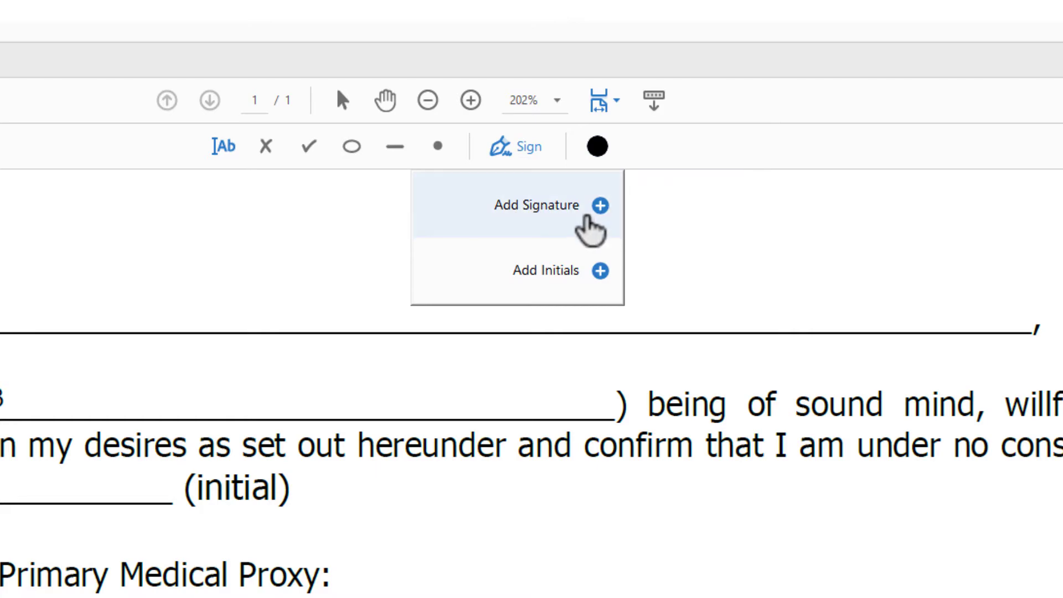
pyautogui.click(590, 230)
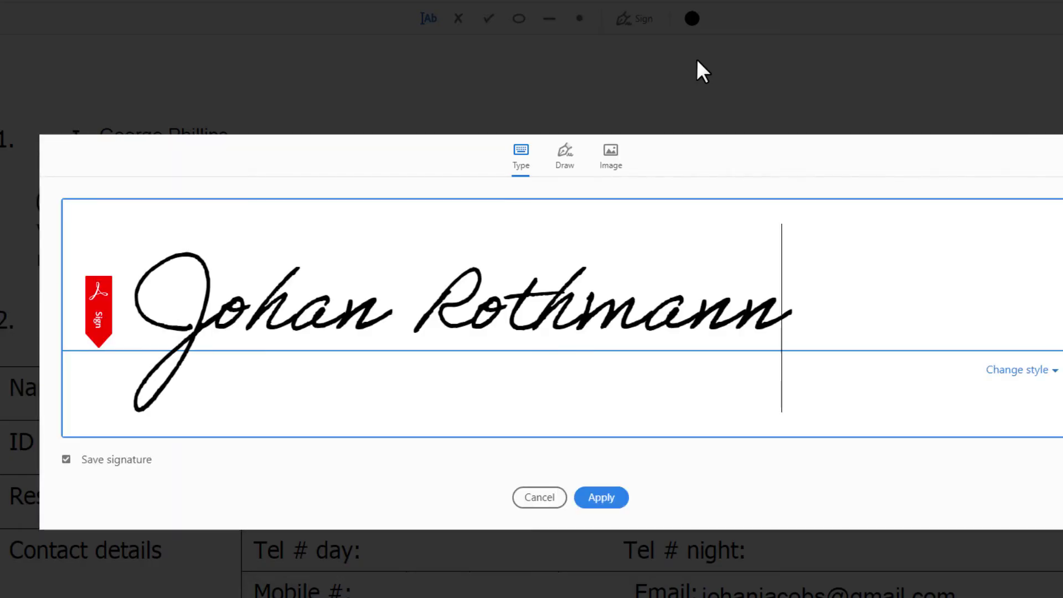
pyautogui.click(612, 156)
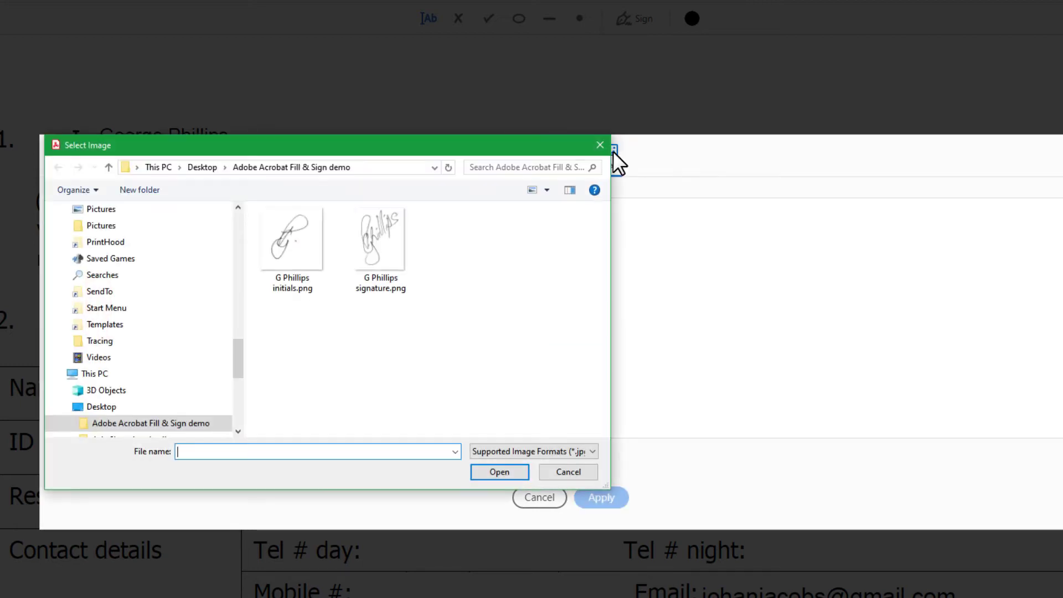
pyautogui.click(380, 227)
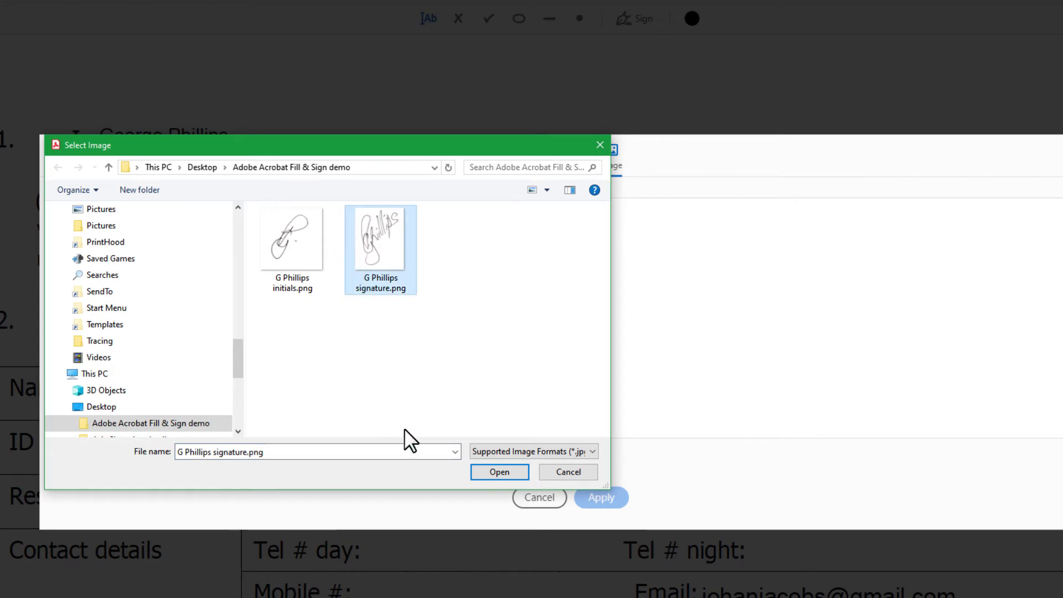
pyautogui.click(510, 467)
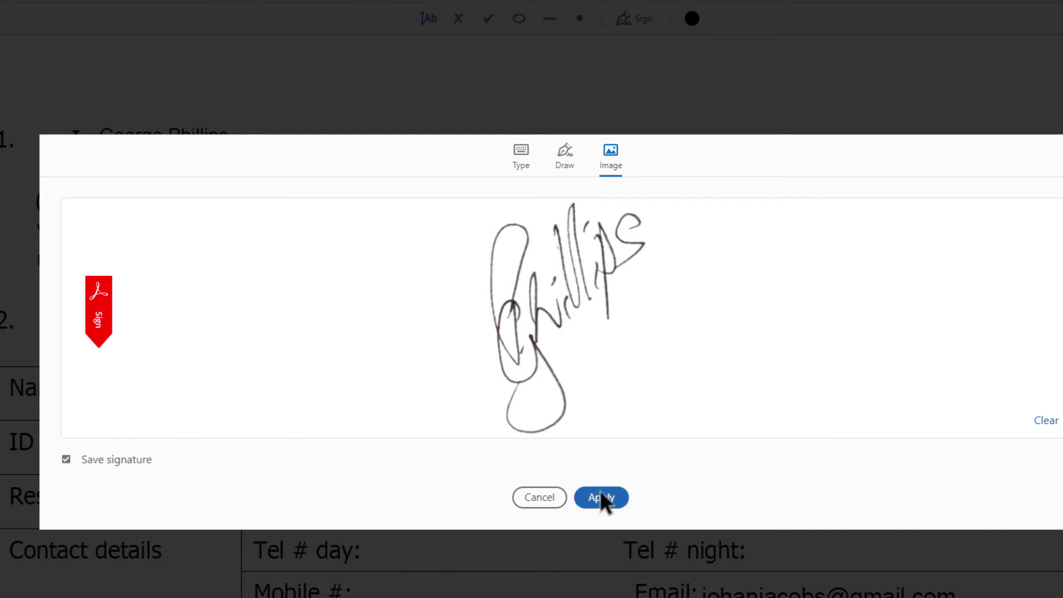
pyautogui.click(602, 497)
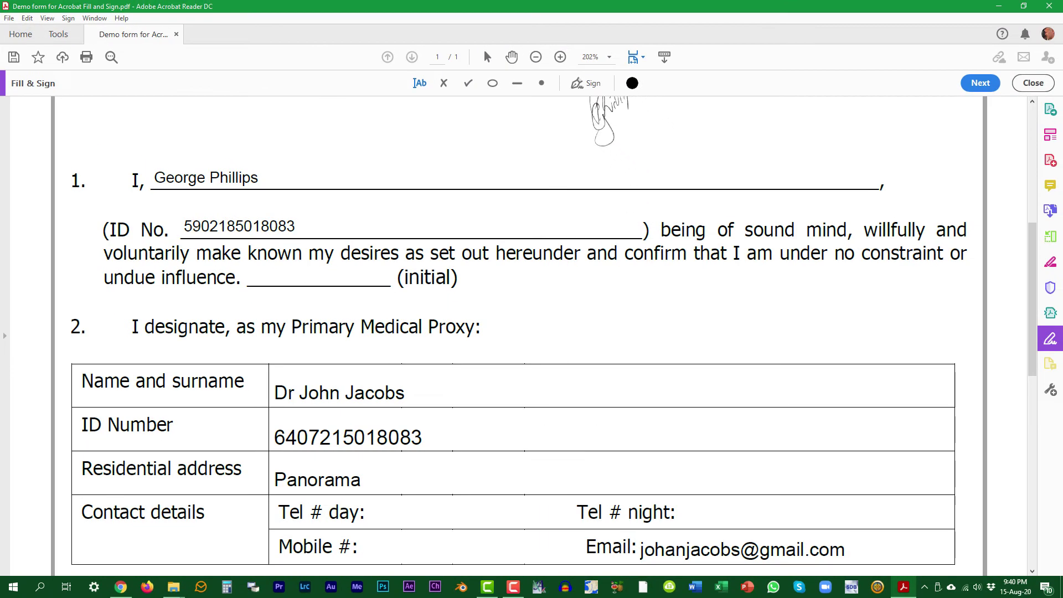
# Load the handwritten initials PNG as the image in the Add Initials dialog.
pyautogui.click(590, 86)
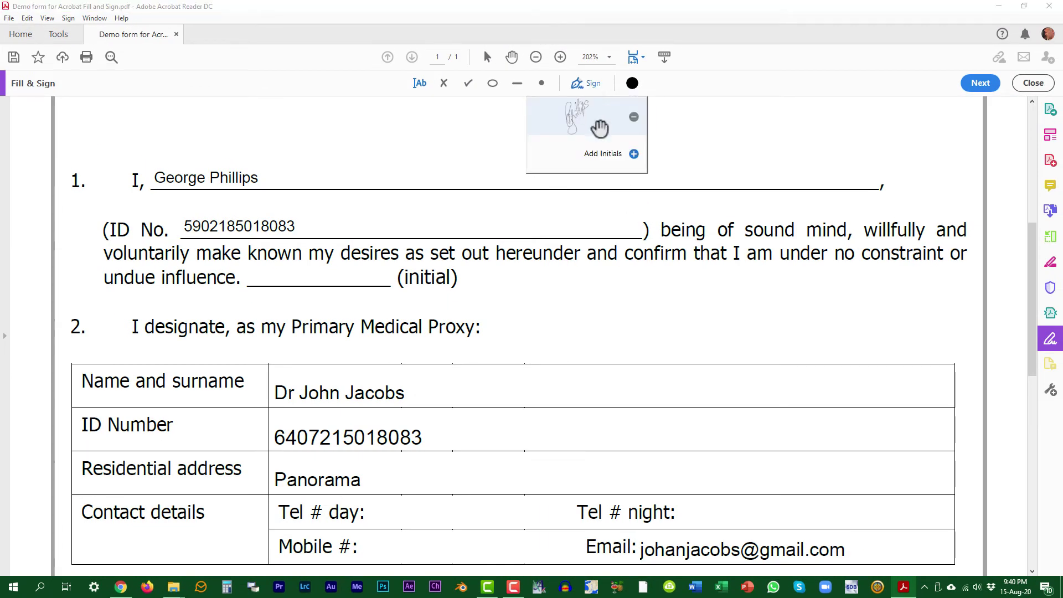
pyautogui.click(635, 154)
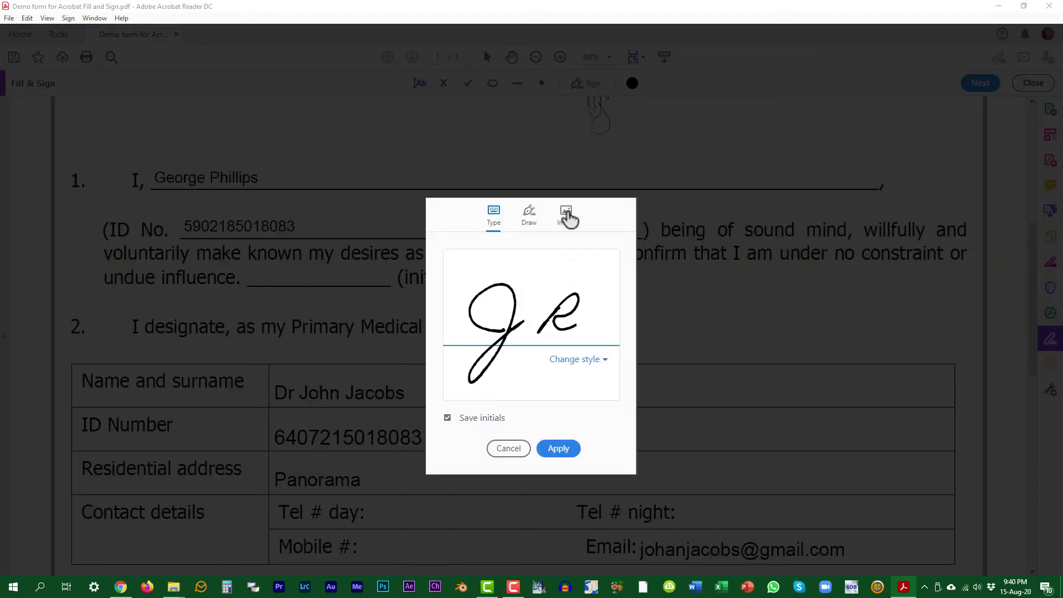
pyautogui.click(566, 215)
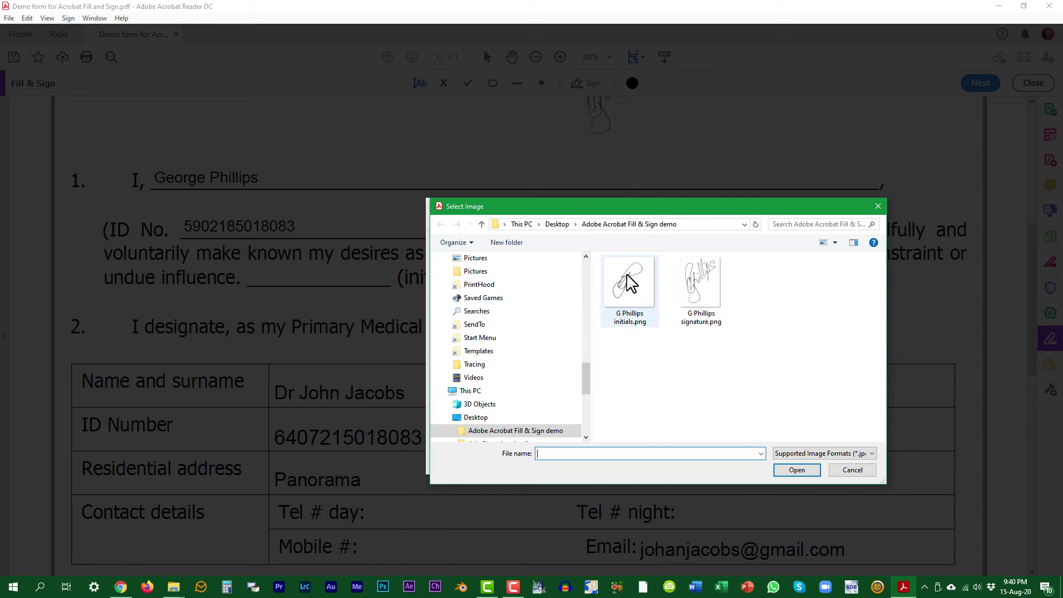
pyautogui.click(630, 279)
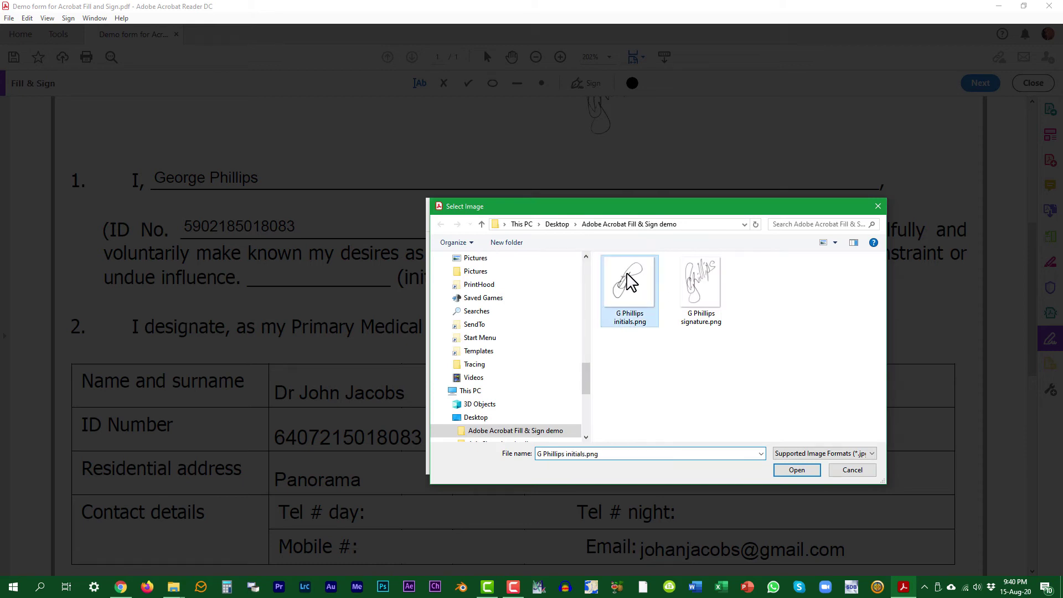
pyautogui.click(806, 472)
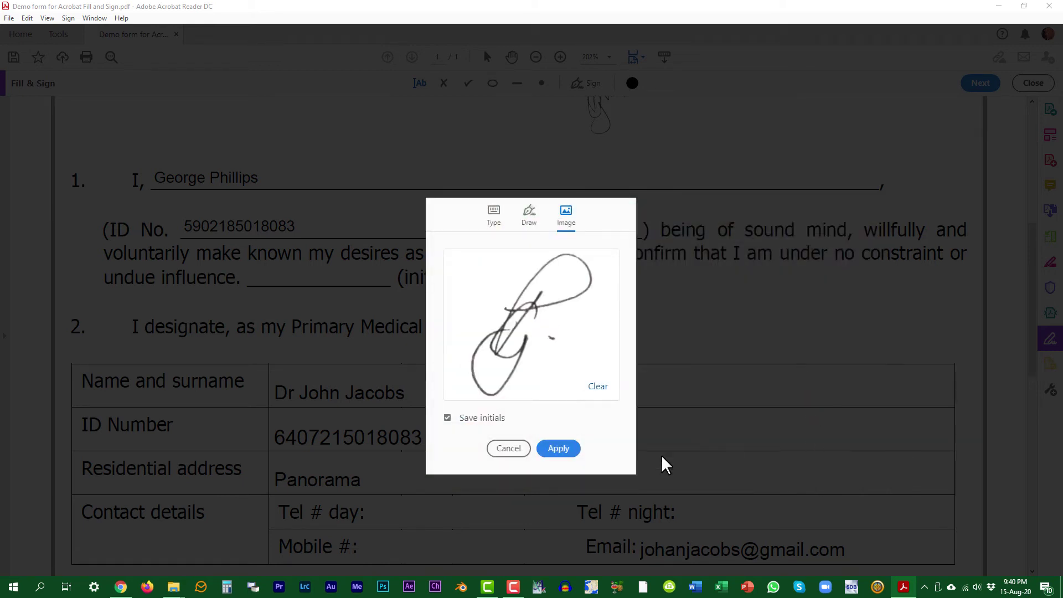
# Apply the initials, place them on clause 1's initial line, and shrink them to fit.
pyautogui.click(558, 449)
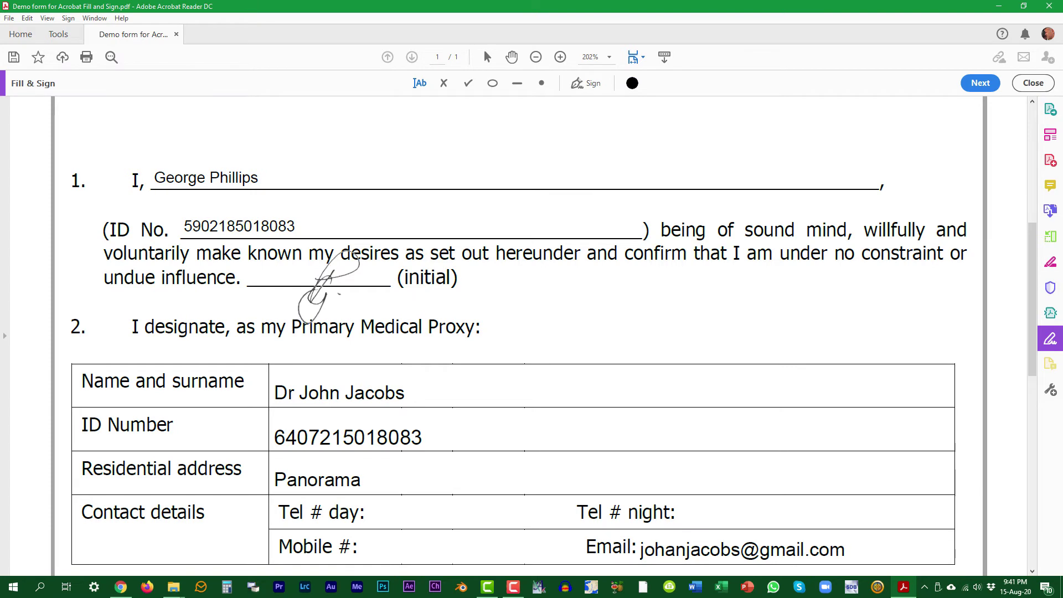
pyautogui.click(325, 286)
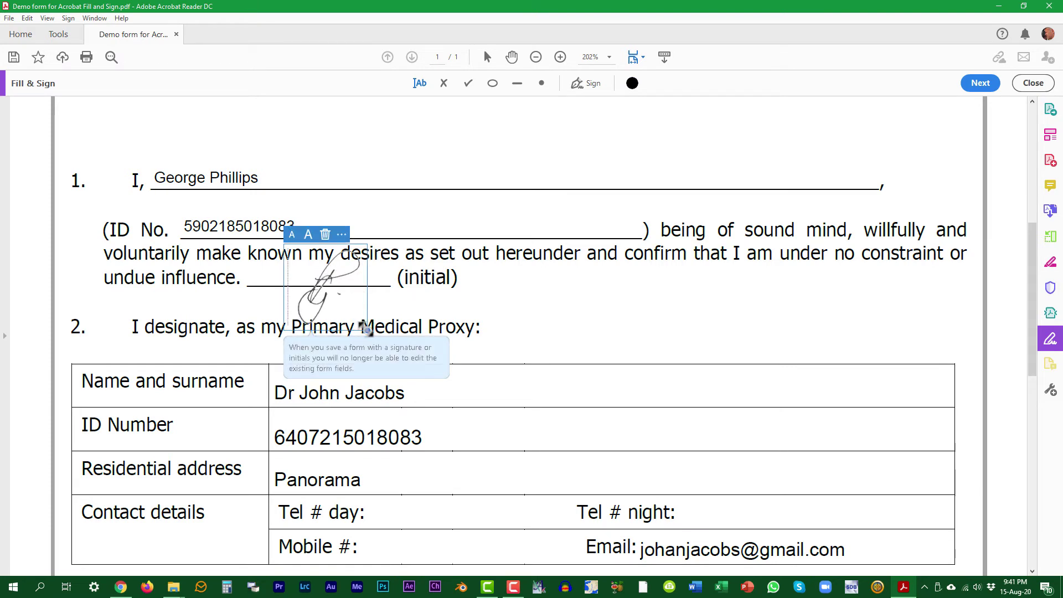
pyautogui.moveTo(367, 329); pyautogui.dragTo(339, 305)
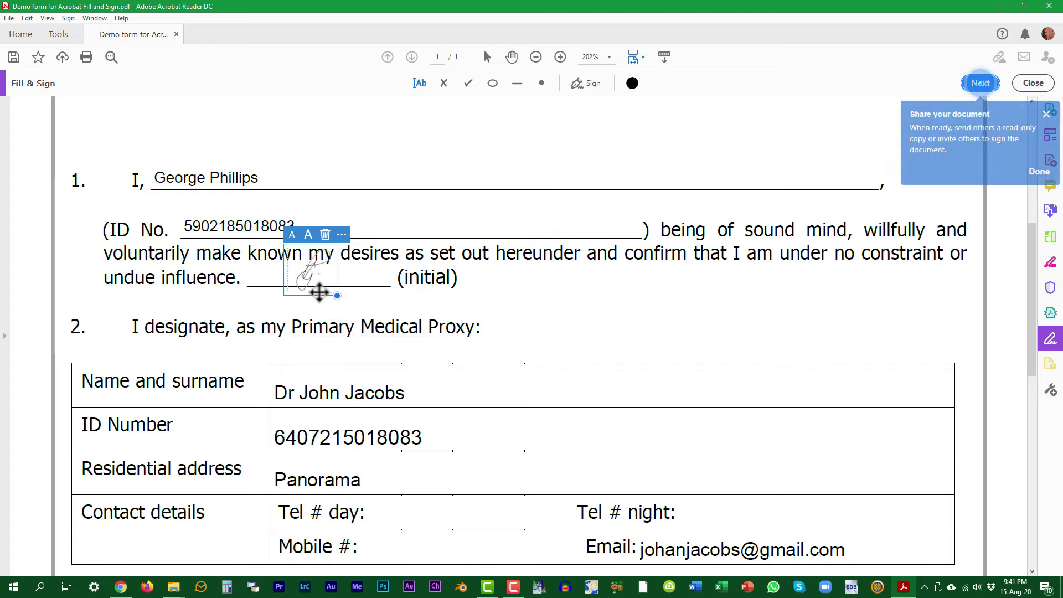
pyautogui.moveTo(311, 293); pyautogui.dragTo(336, 302)
pyautogui.moveTo(1037, 295); pyautogui.dragTo(1031, 434)
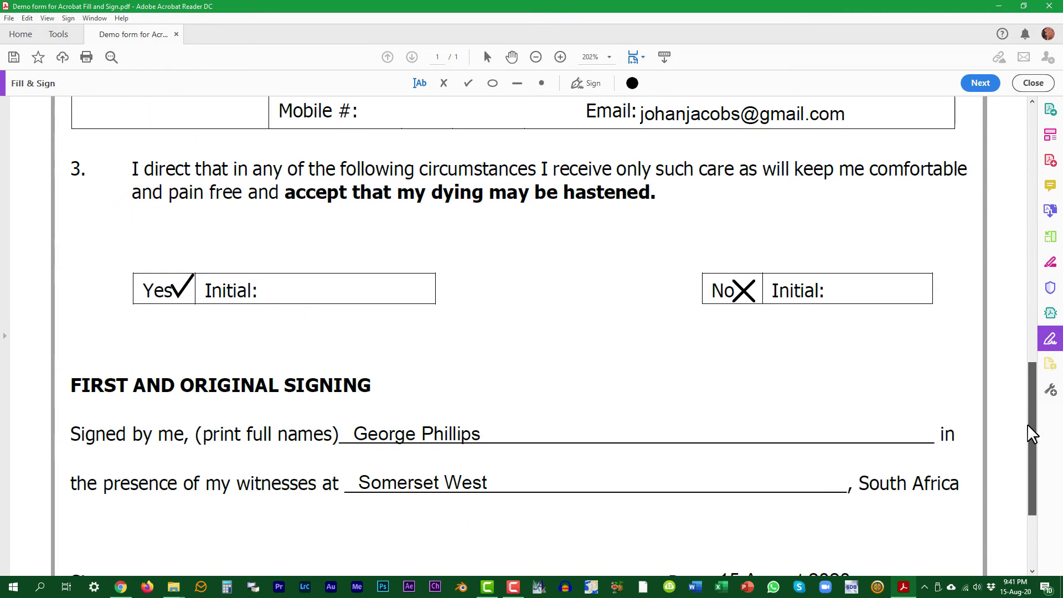
# Place the saved initials in both section 3 Initial boxes, Yes and No.
pyautogui.click(592, 88)
pyautogui.click(575, 156)
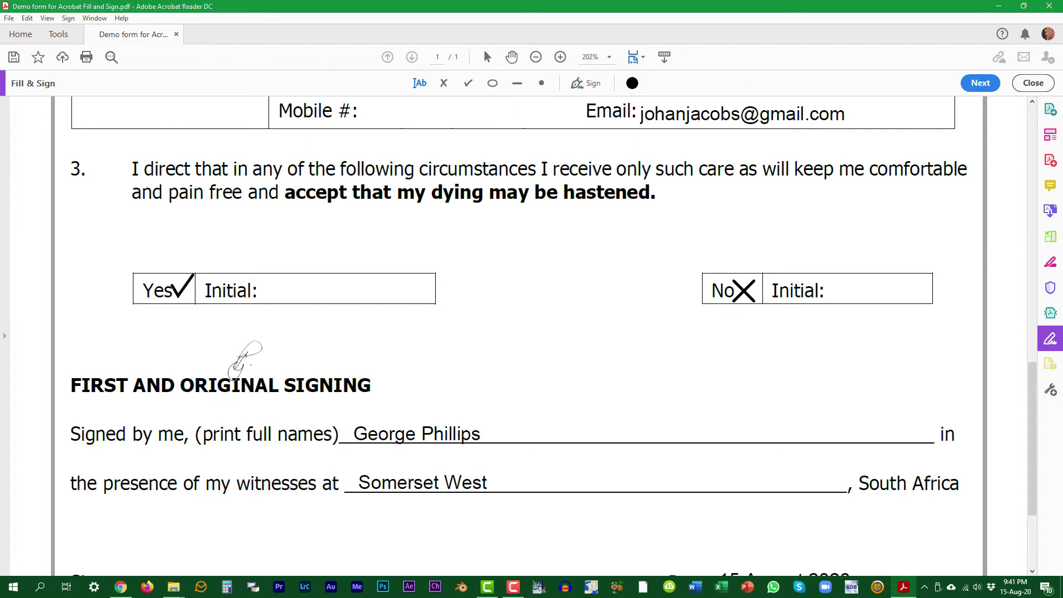
pyautogui.click(301, 288)
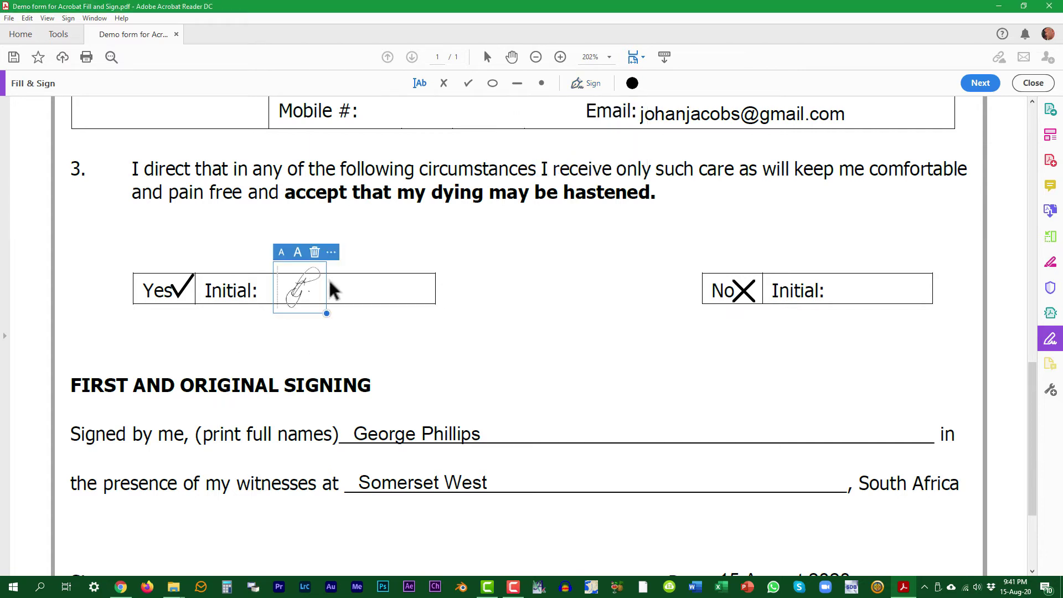
pyautogui.click(593, 84)
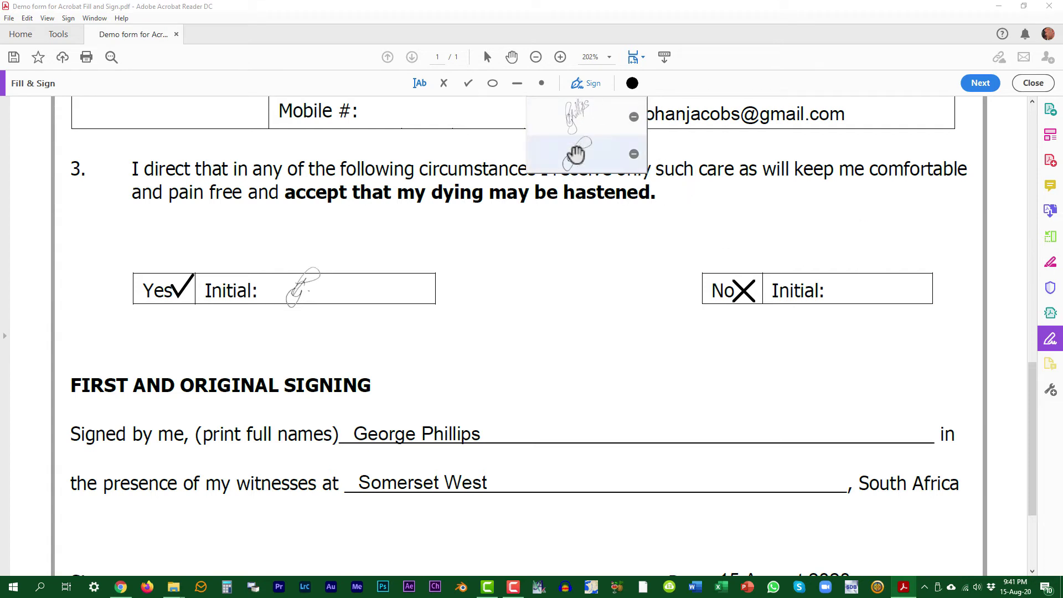
pyautogui.click(577, 152)
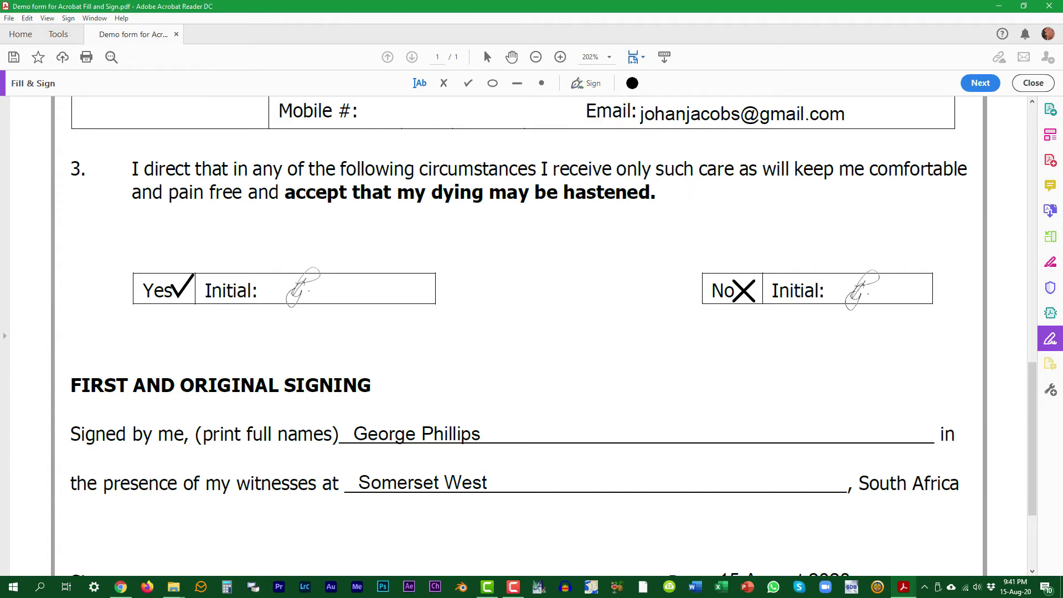
pyautogui.click(863, 294)
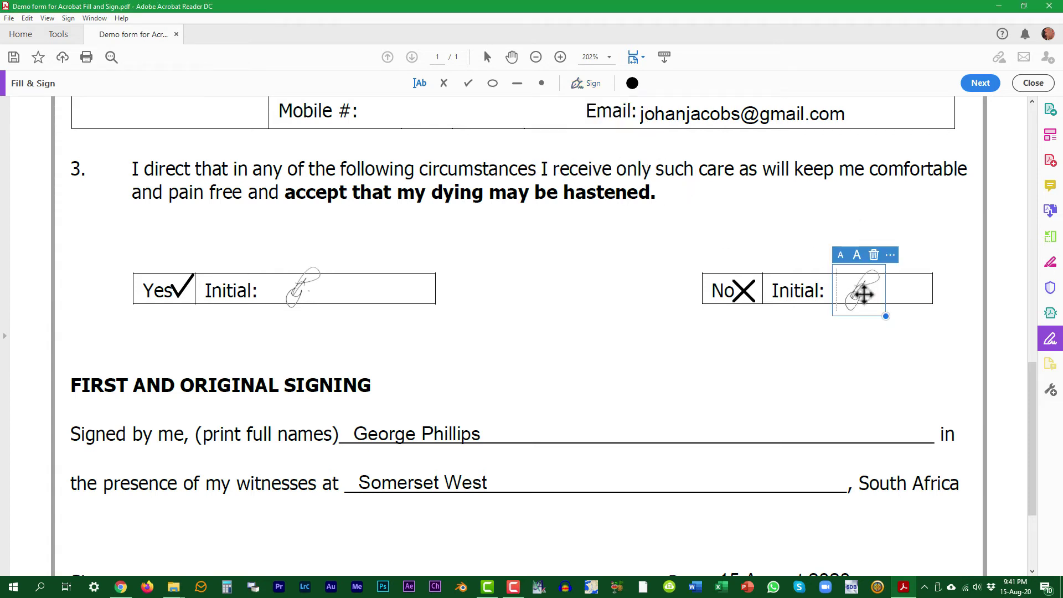
pyautogui.click(760, 355)
# Pick the saved signature from the Sign menu, ready to place on the Signature line.
pyautogui.moveTo(1032, 405); pyautogui.dragTo(1015, 467)
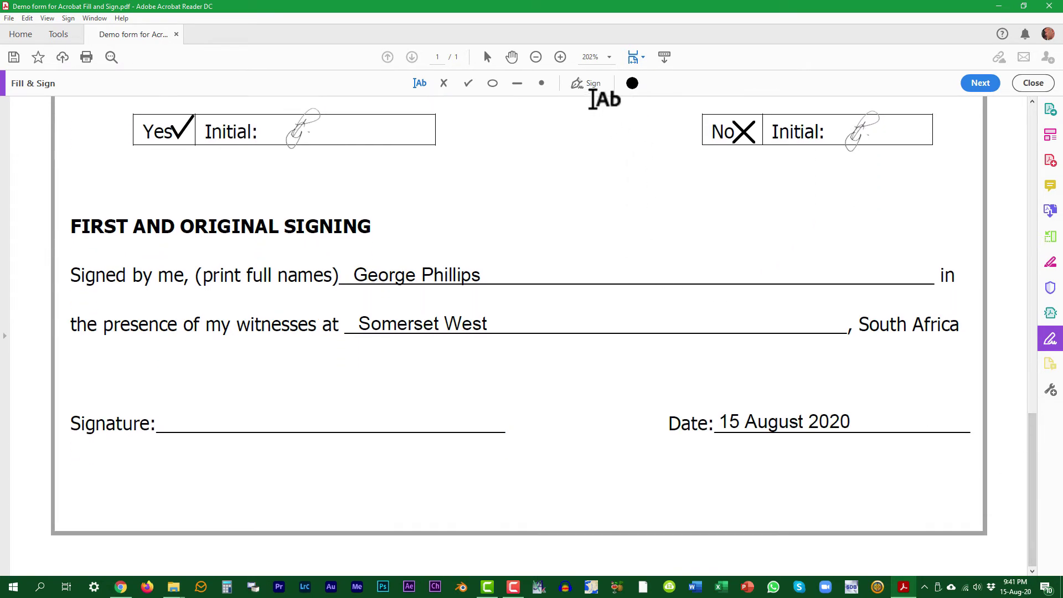
pyautogui.click(588, 83)
pyautogui.click(576, 108)
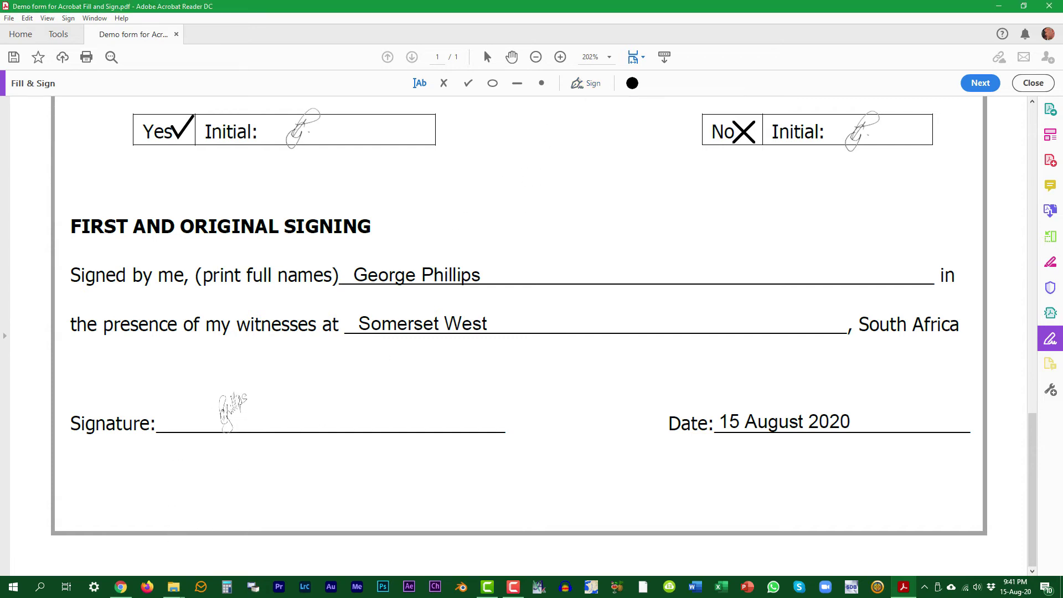
# Put the signature on the Signature line.
pyautogui.click(236, 405)
pyautogui.scroll(10, 585, 222)
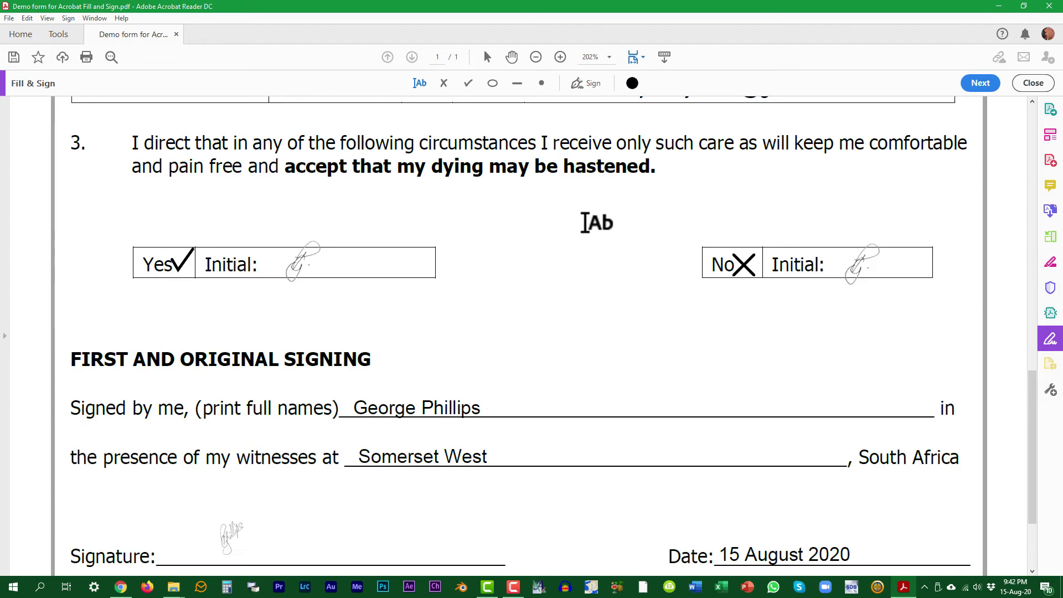
pyautogui.scroll(5, 586, 223)
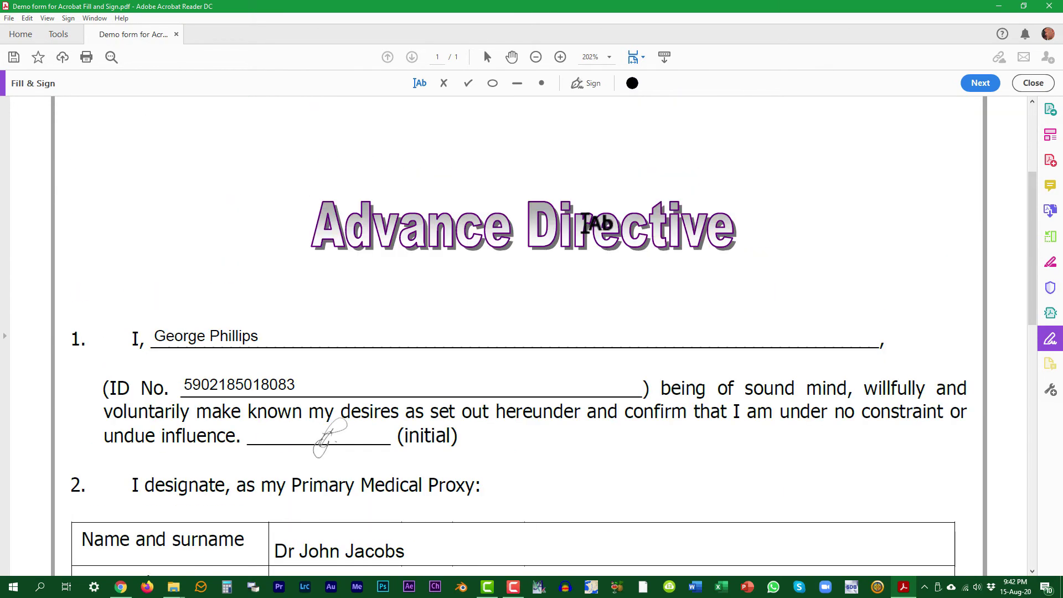
# Save the filled form as a copy in the Fill & Sign demo folder, editing the existing file name.
pyautogui.click(8, 18)
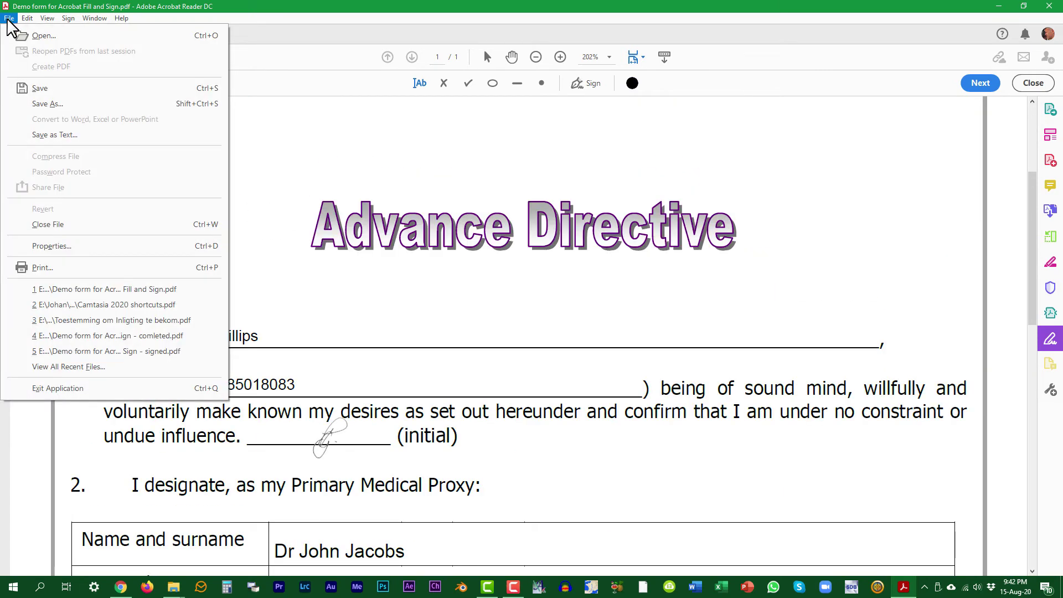
pyautogui.click(45, 103)
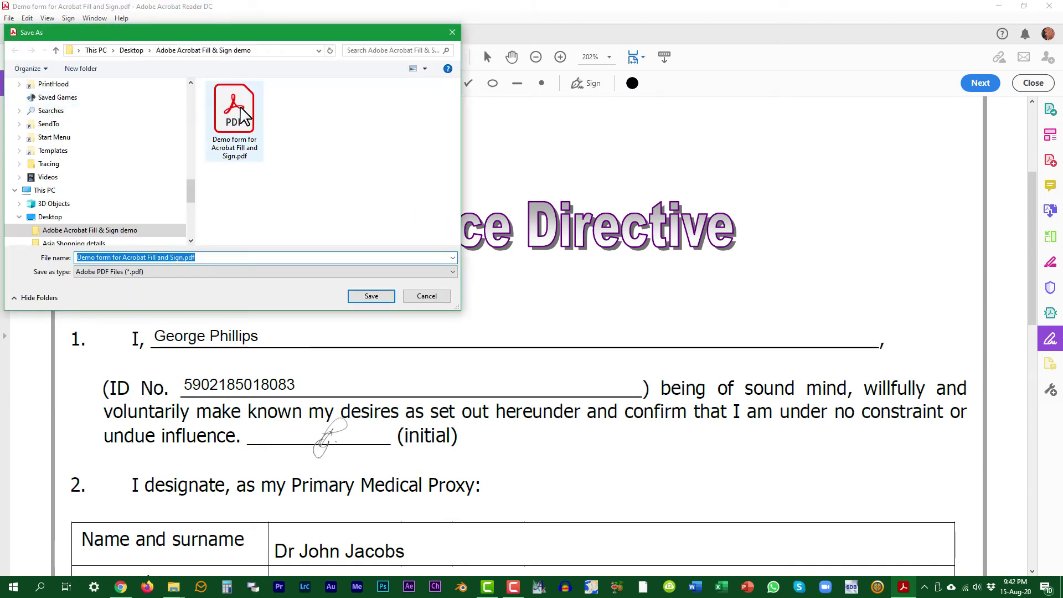
pyautogui.click(234, 113)
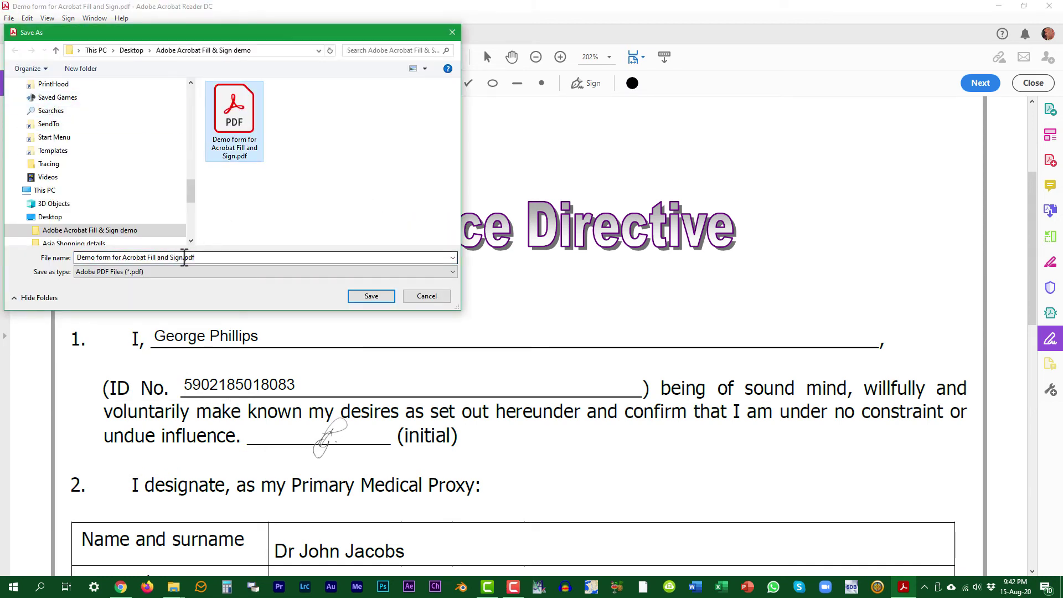
pyautogui.doubleClick(184, 257)
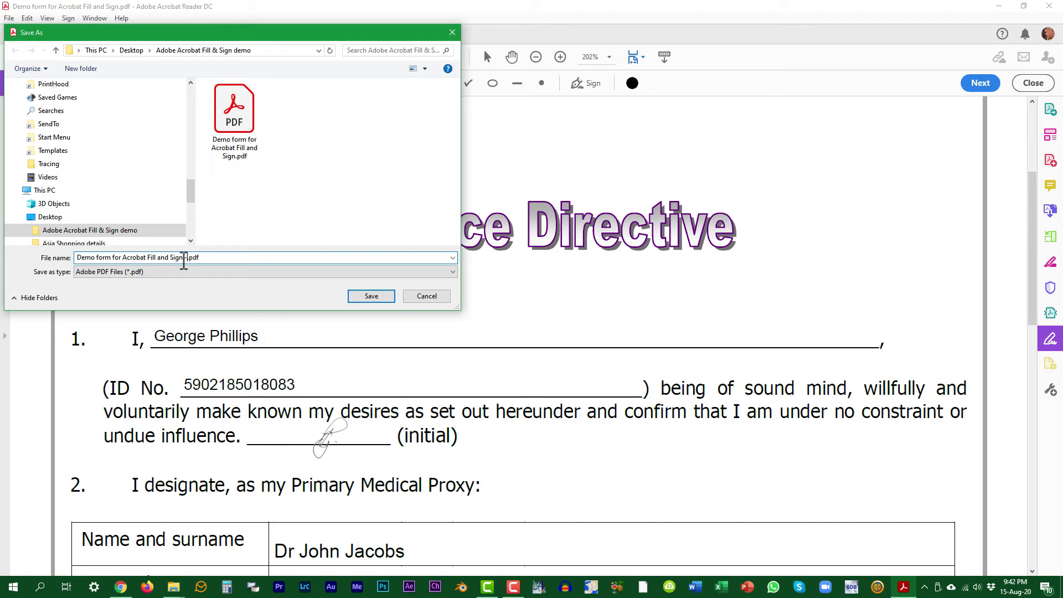
# Save the copy as 'Demo form for Acrobat Fill and Sign - signed.pdf', reopen it and view it full screen.
pyautogui.click(372, 296)
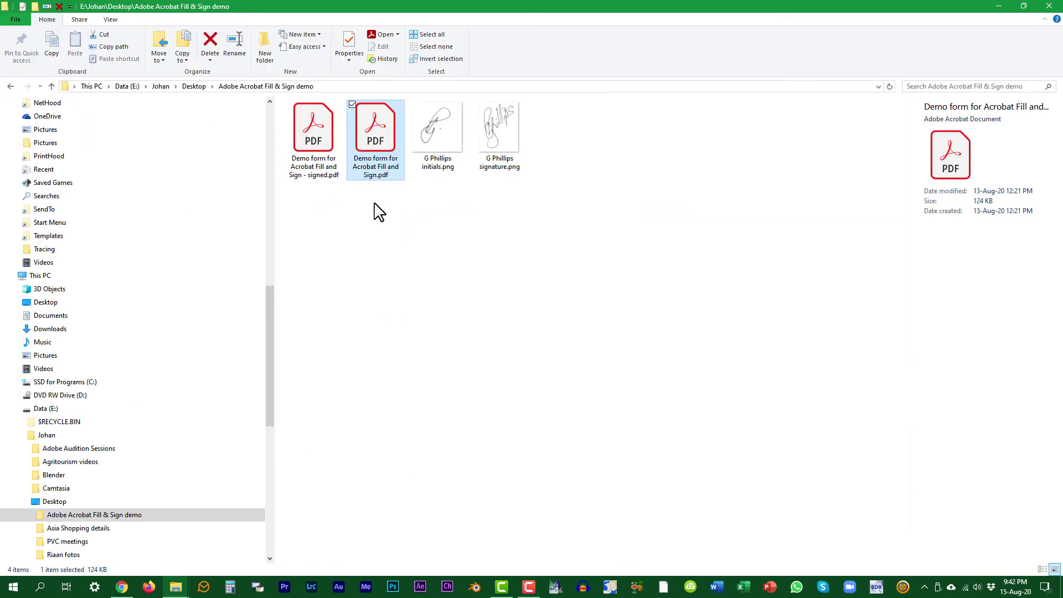
pyautogui.doubleClick(323, 135)
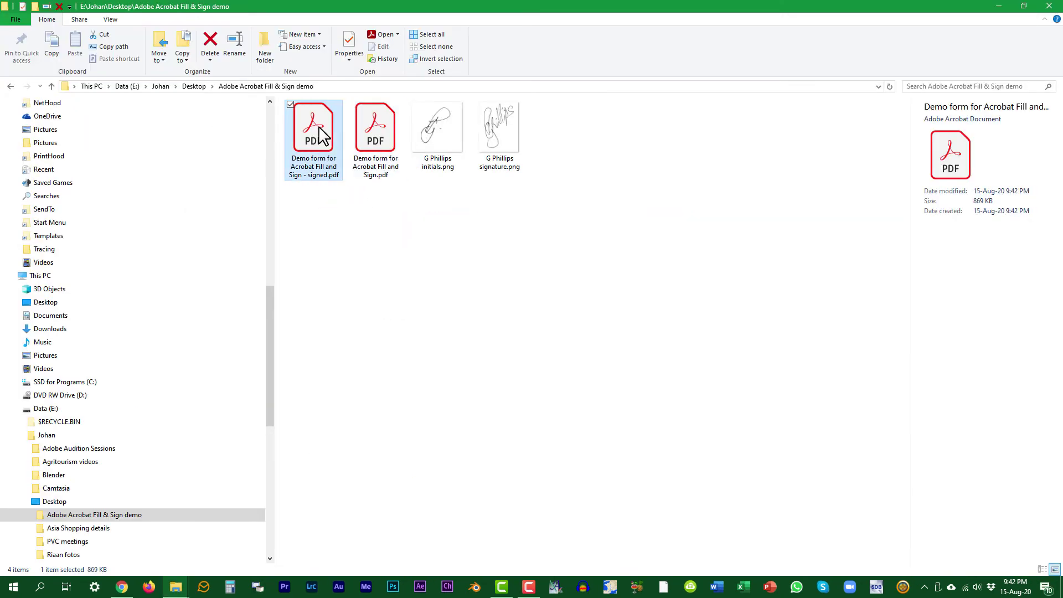
pyautogui.click(48, 18)
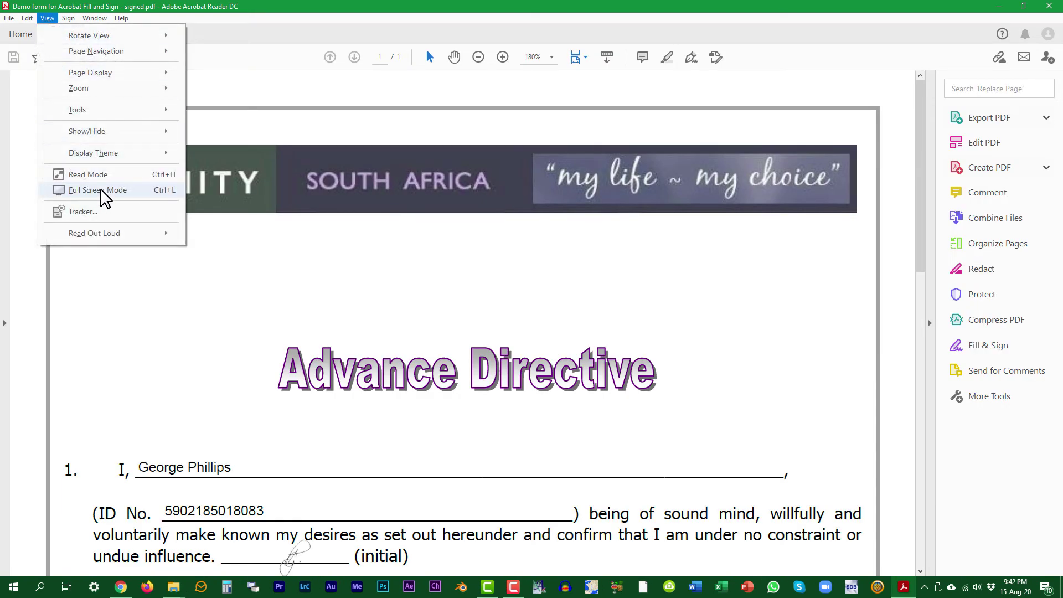
pyautogui.click(100, 191)
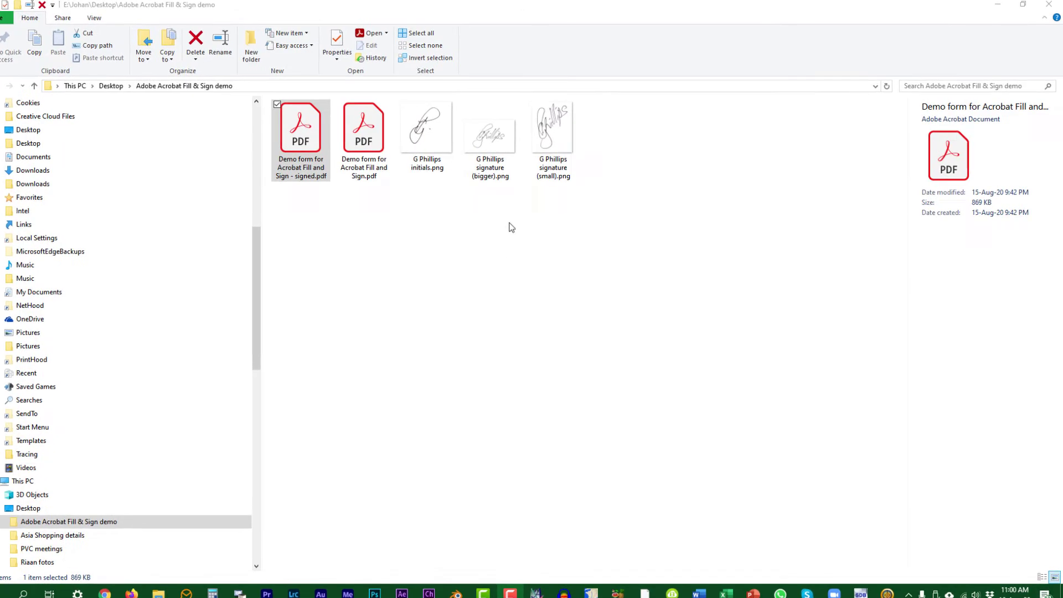
pyautogui.click(571, 130)
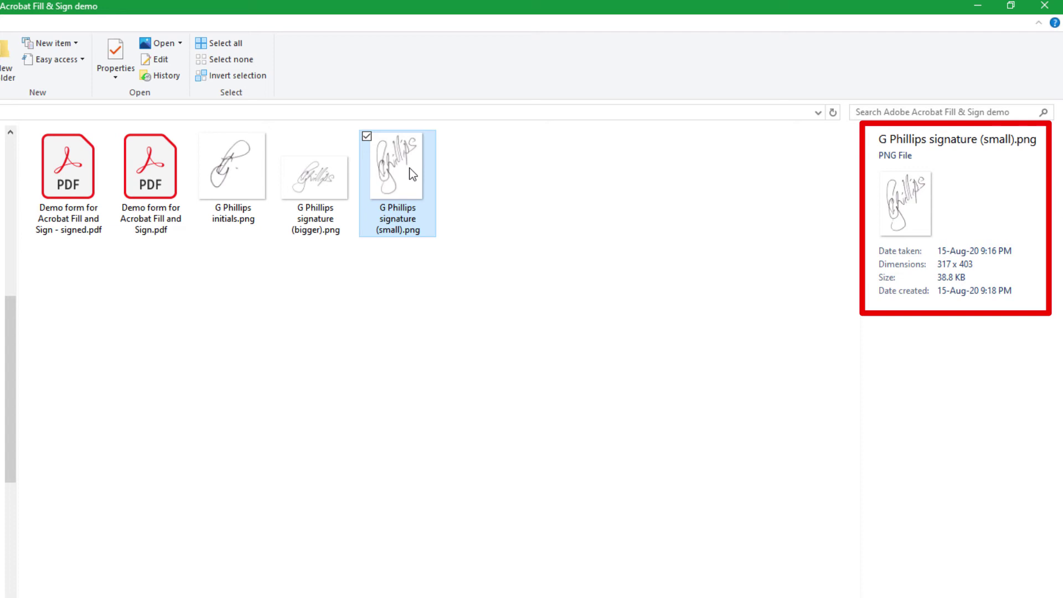
pyautogui.click(333, 192)
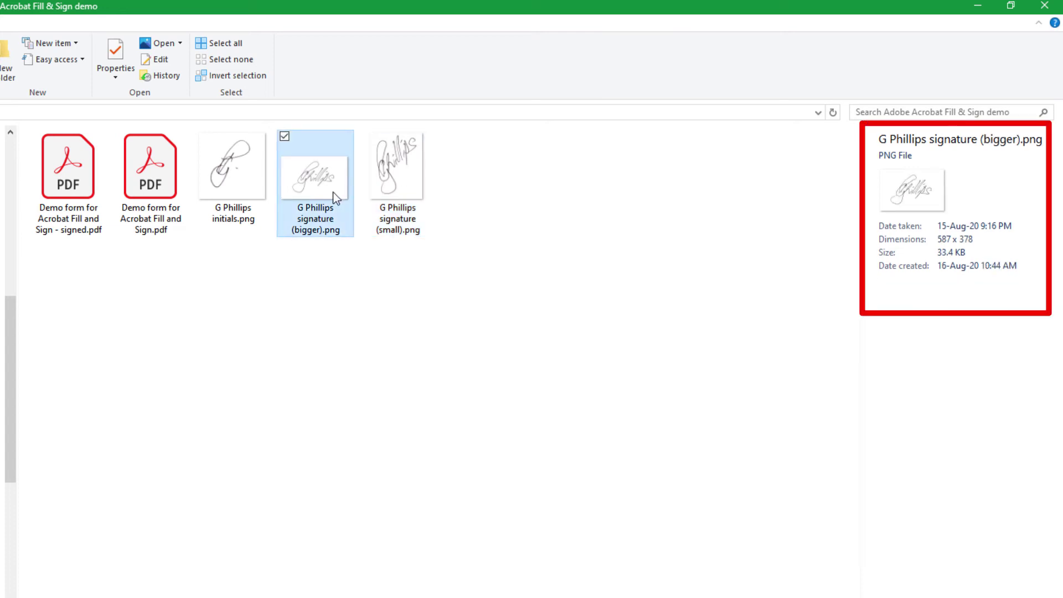
pyautogui.rightClick(79, 167)
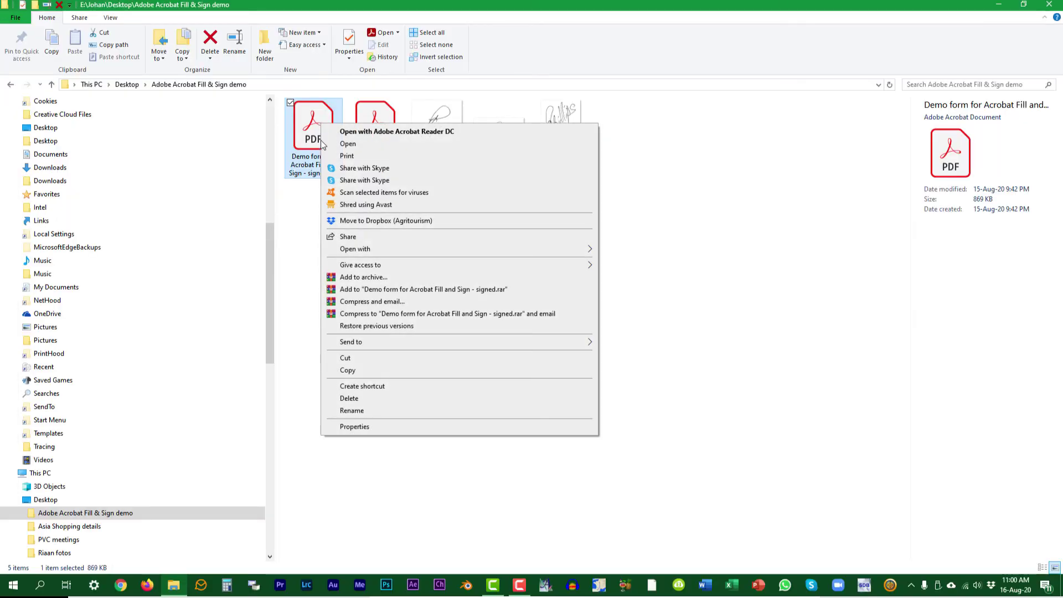
# Open the signed copy in Acrobat Reader DC and turn on Fill & Sign to fill it yourself.
pyautogui.click(362, 132)
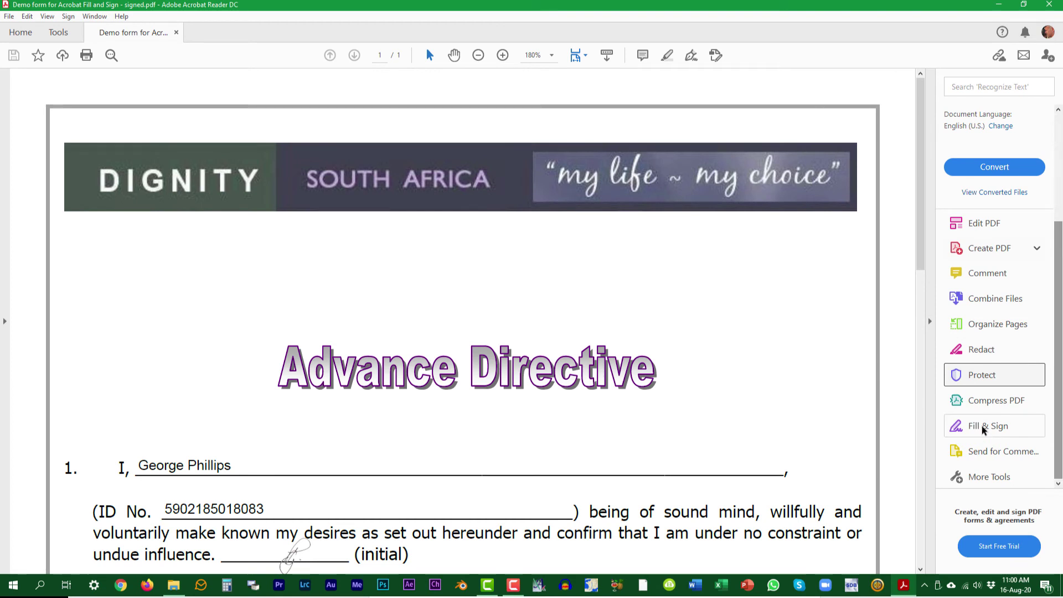
pyautogui.click(983, 427)
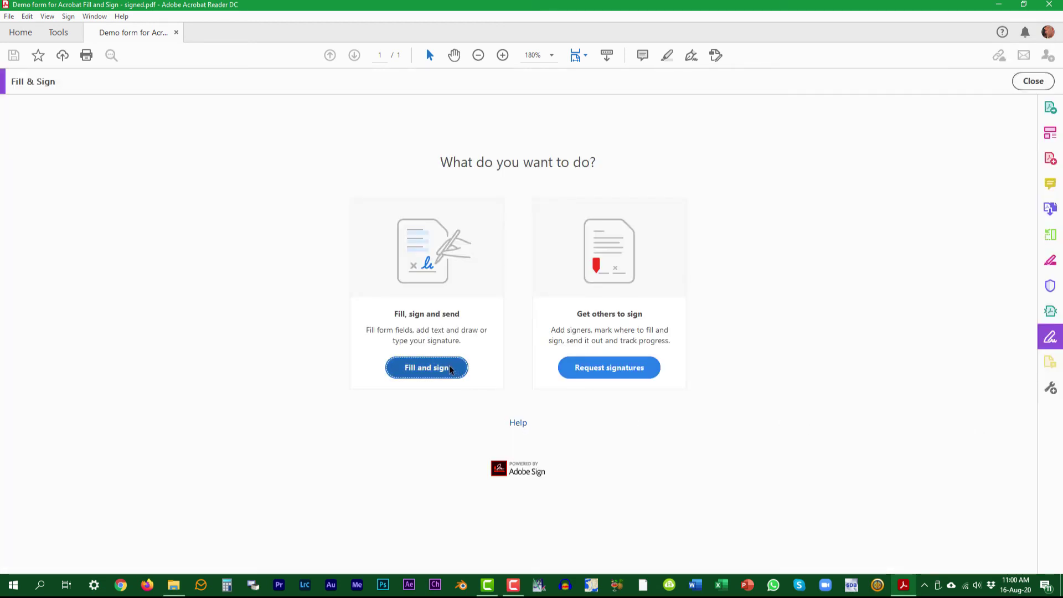
pyautogui.click(437, 374)
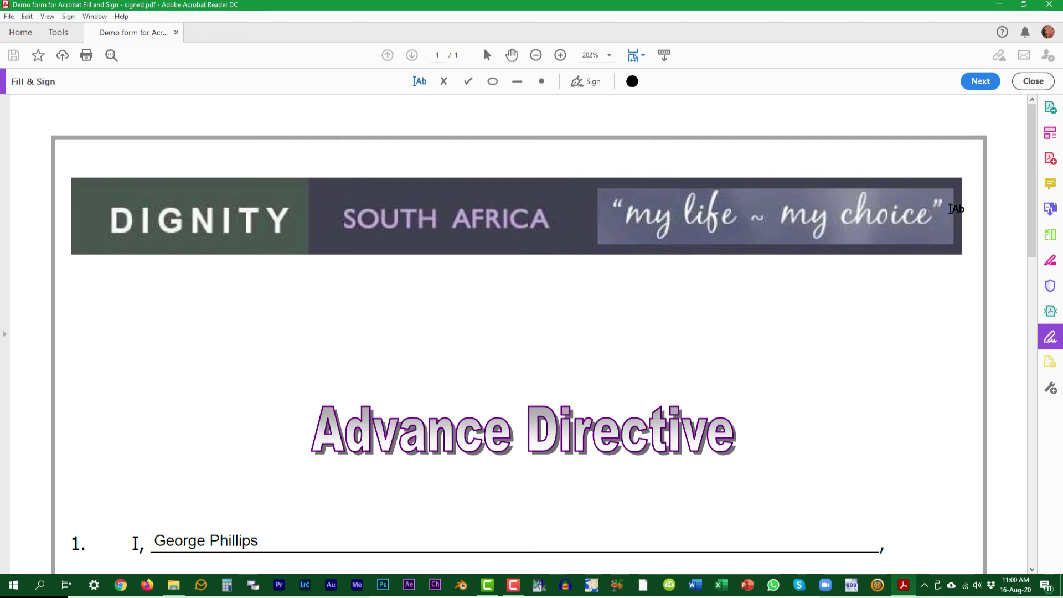
pyautogui.moveTo(1032, 168)
pyautogui.mouseDown()
pyautogui.moveTo(1000, 422)
pyautogui.moveTo(981, 484)
pyautogui.mouseUp()
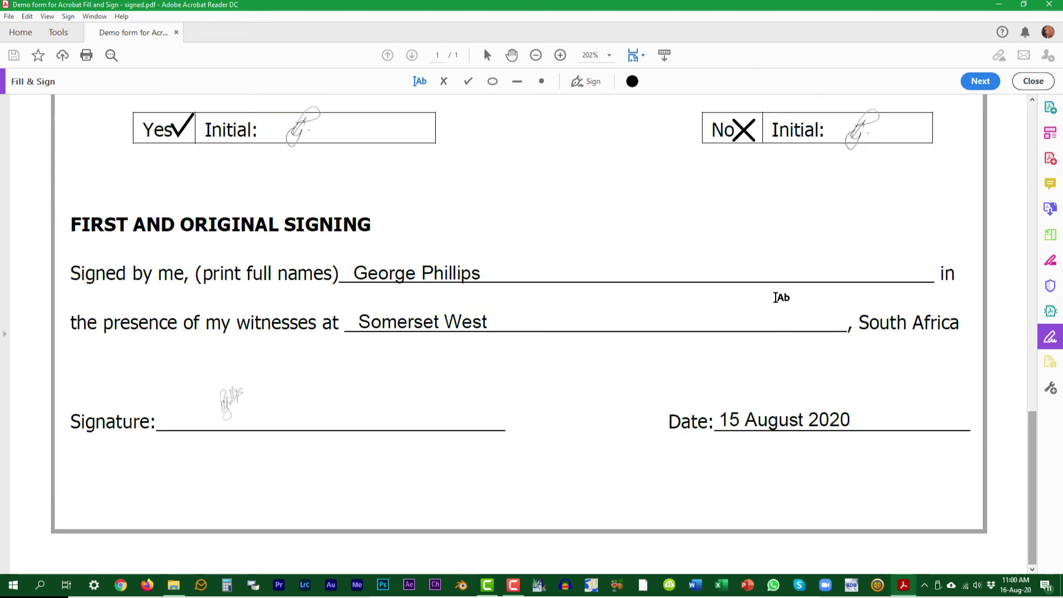
# Delete the old saved signature and load the bigger signature PNG as a new image signature.
pyautogui.click(592, 83)
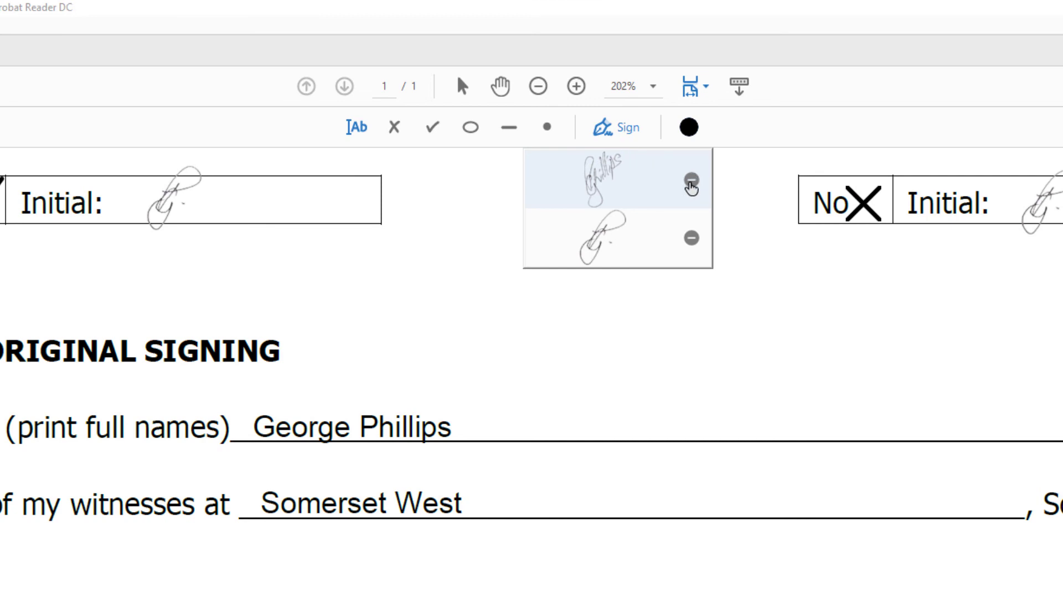
pyautogui.click(691, 183)
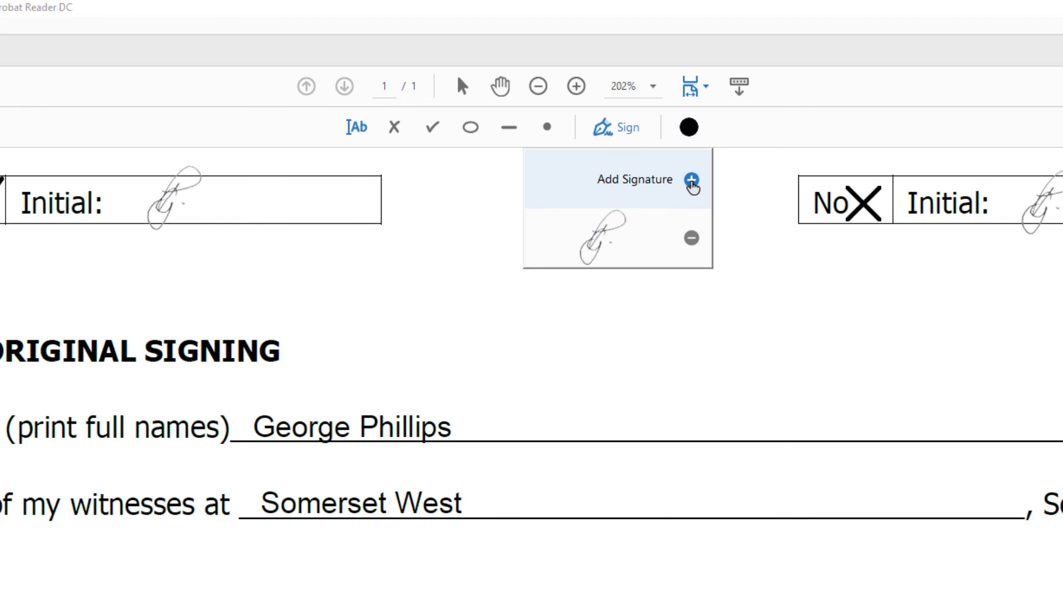
pyautogui.click(692, 181)
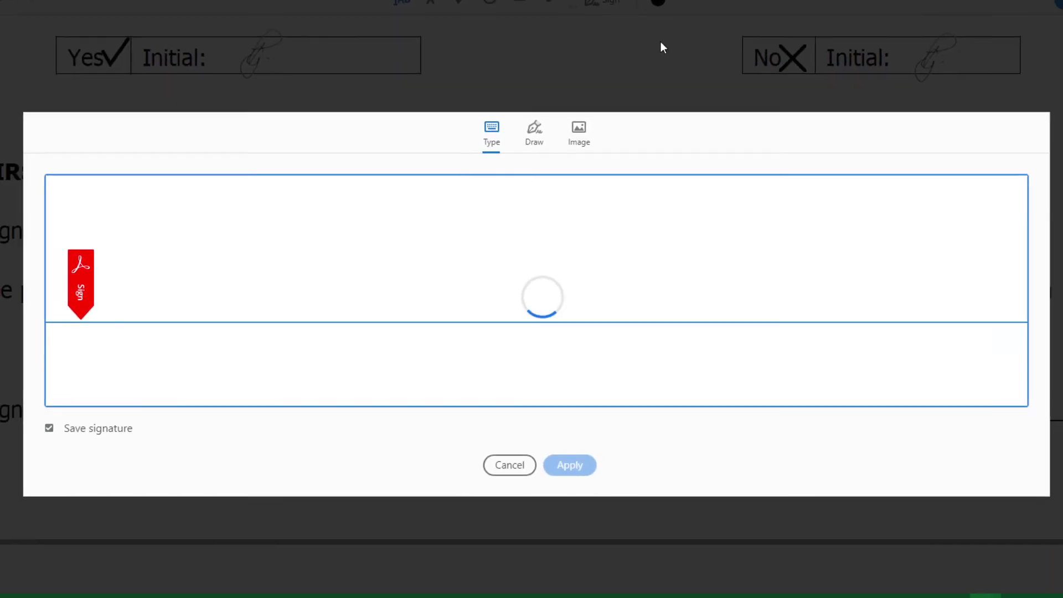
pyautogui.click(579, 131)
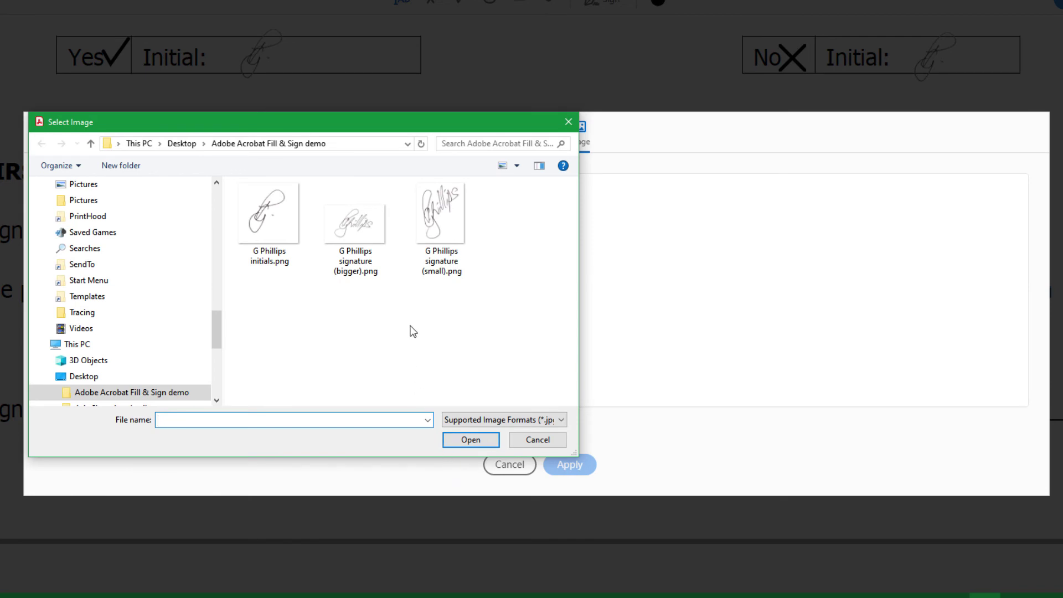
pyautogui.click(370, 230)
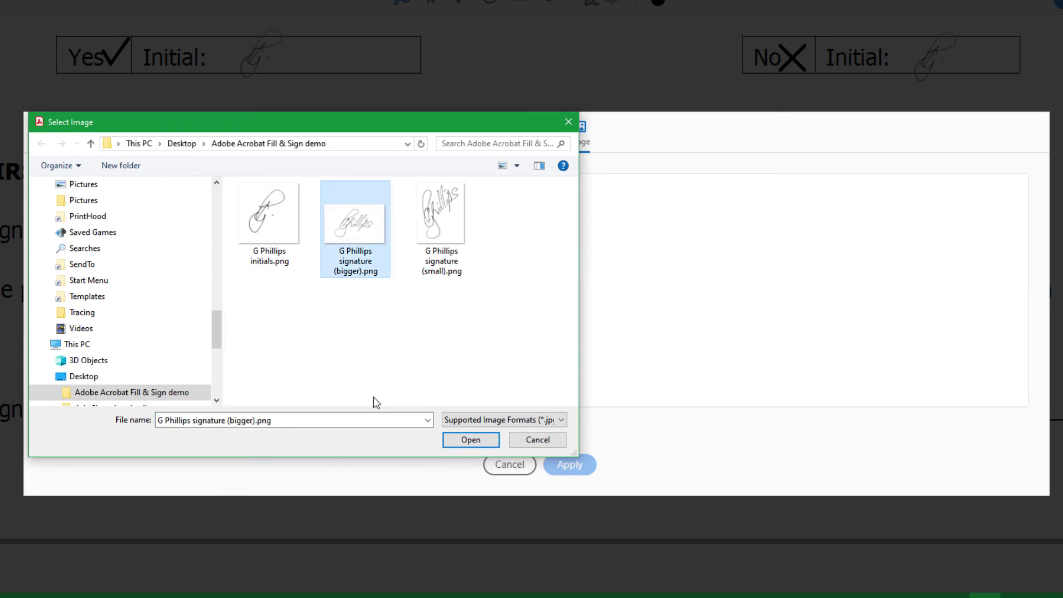
pyautogui.click(471, 440)
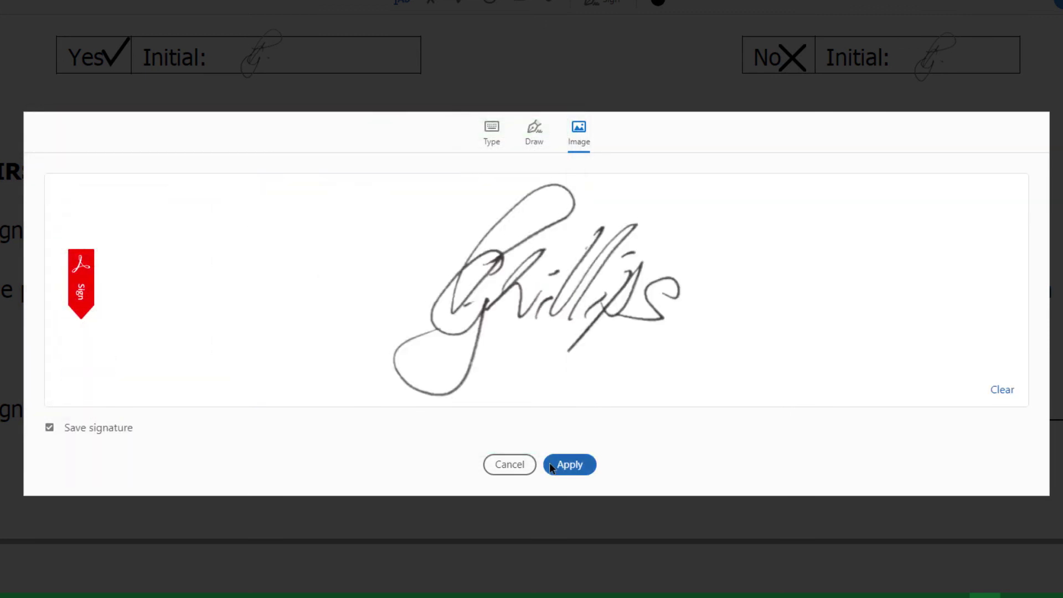
# Place the bigger signature on the Signature line, save the form and show it full screen.
pyautogui.click(565, 465)
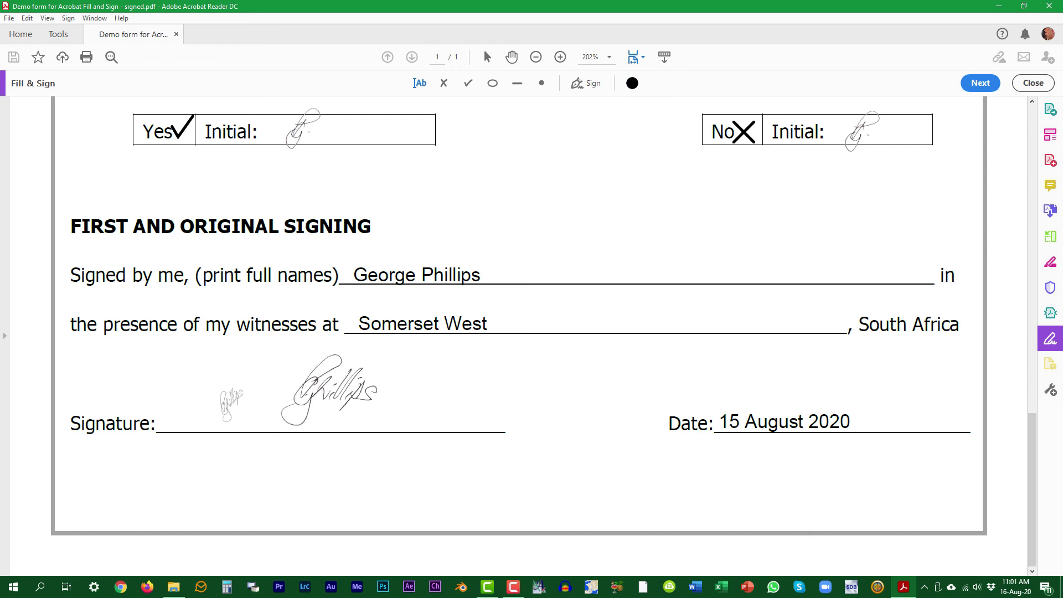
pyautogui.click(317, 390)
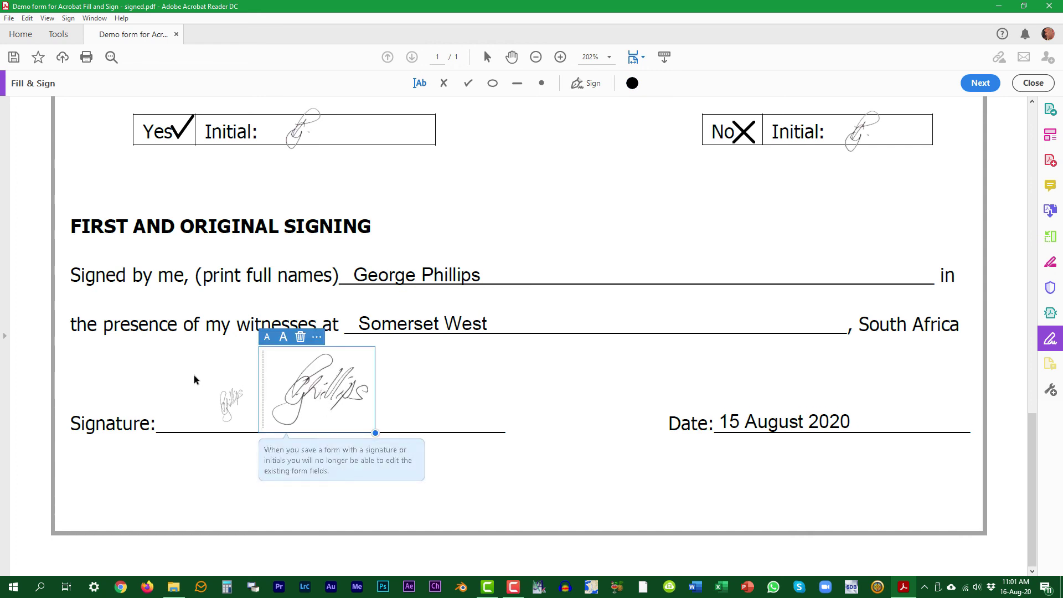
pyautogui.click(10, 19)
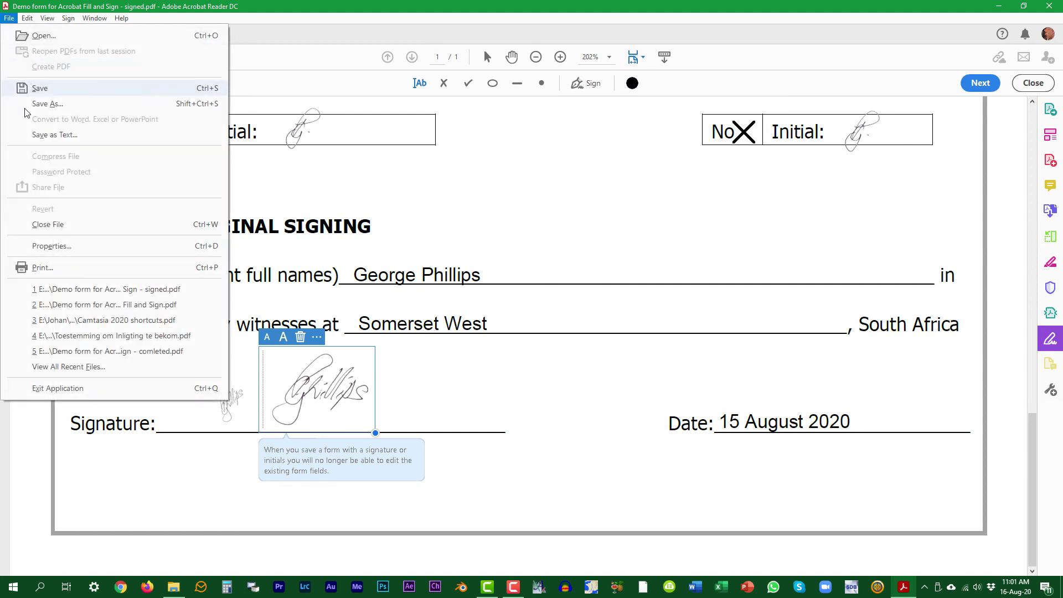
pyautogui.click(44, 89)
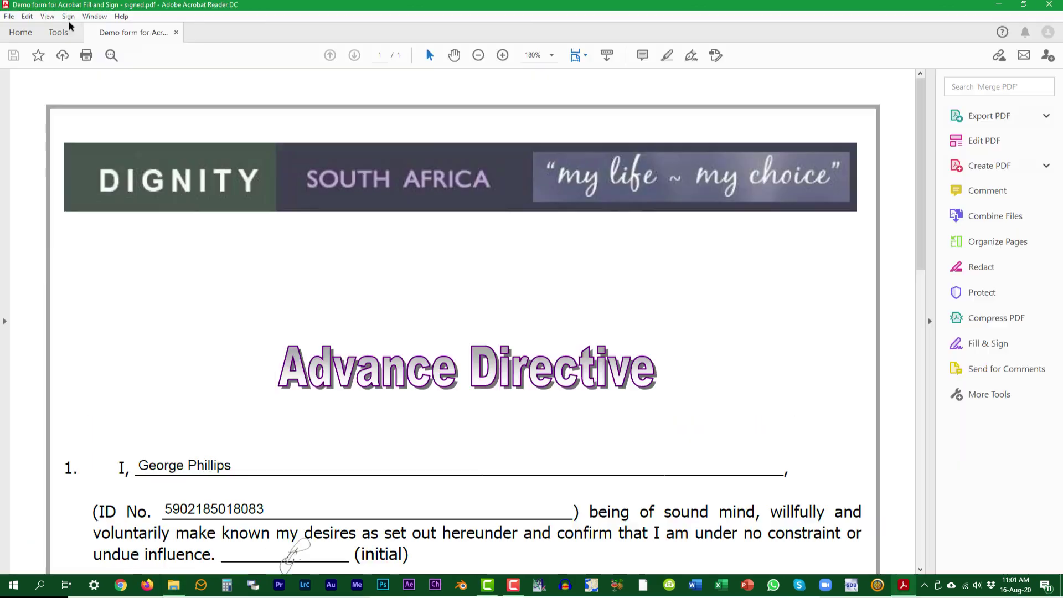
pyautogui.click(47, 16)
pyautogui.click(95, 185)
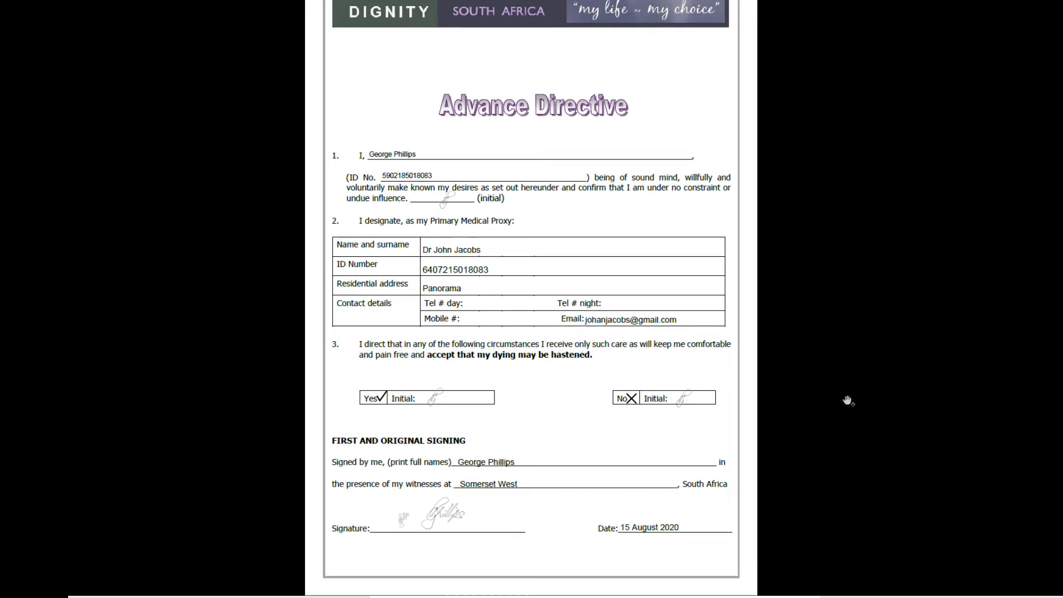